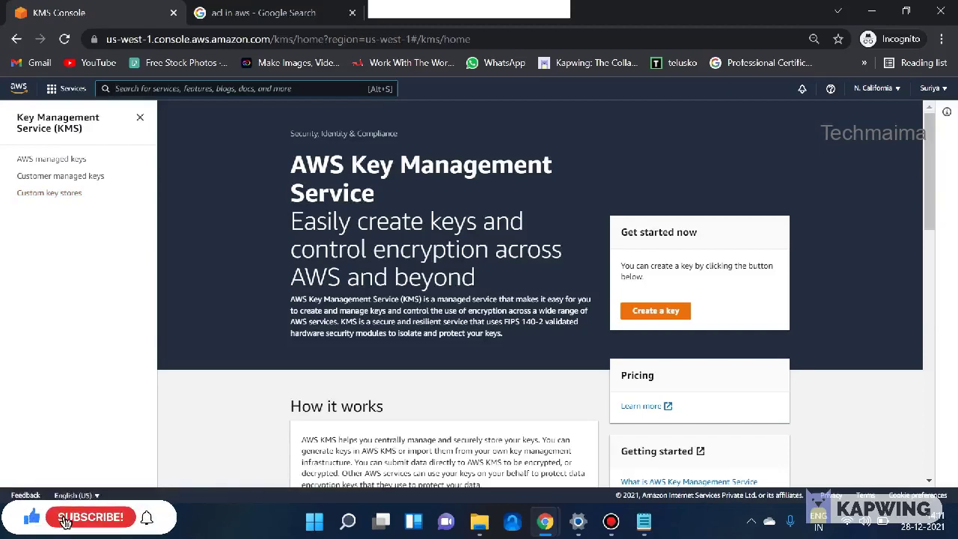
Step: View the custom key stores, customer managed keys and AWS managed keys pages of KMS
click(49, 192)
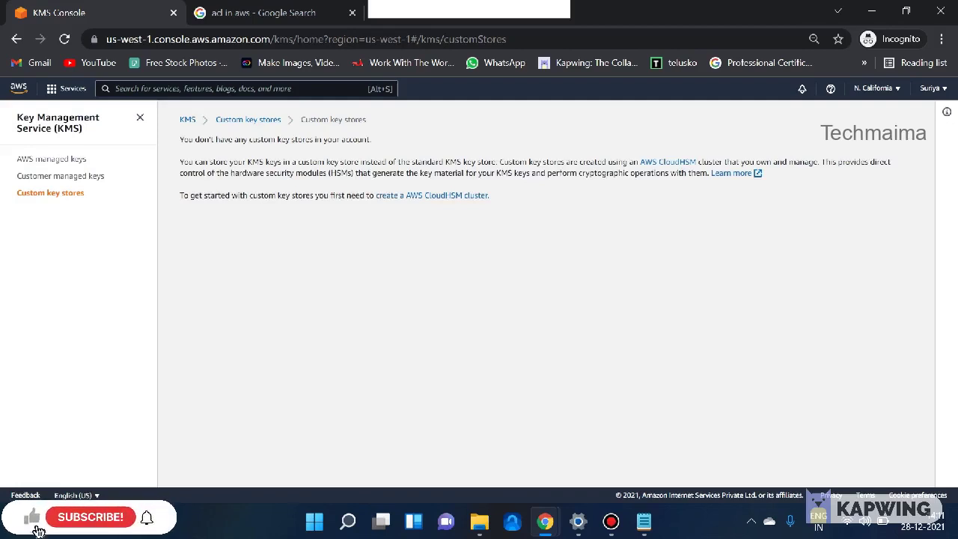
click(60, 176)
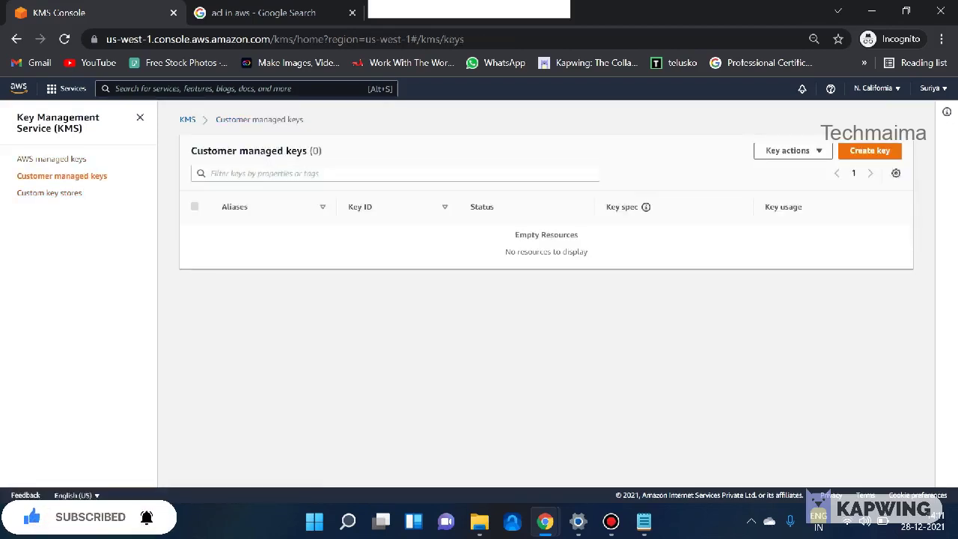
click(51, 159)
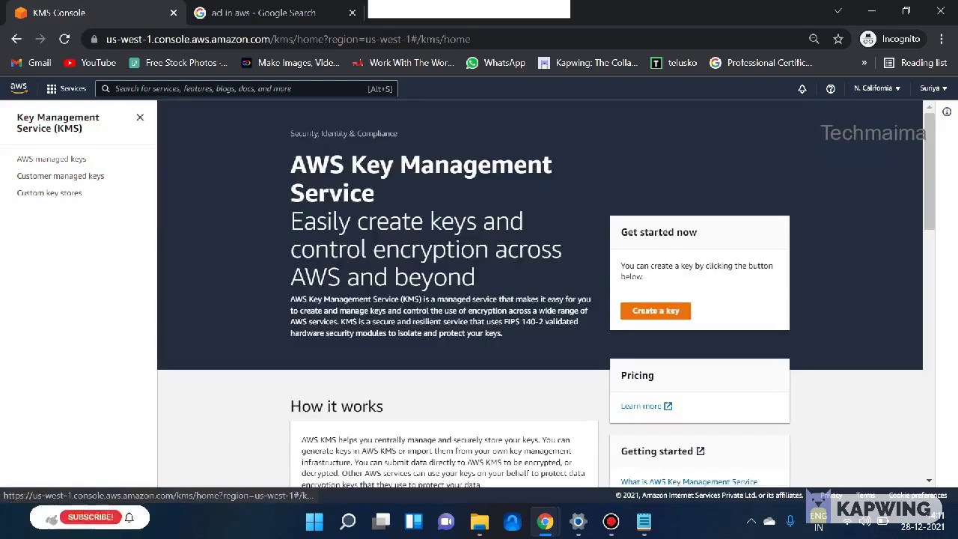
Step: Read through the KMS overview, covering how it works, benefits and features, and related tools and services
scroll(539, 299, down, 3)
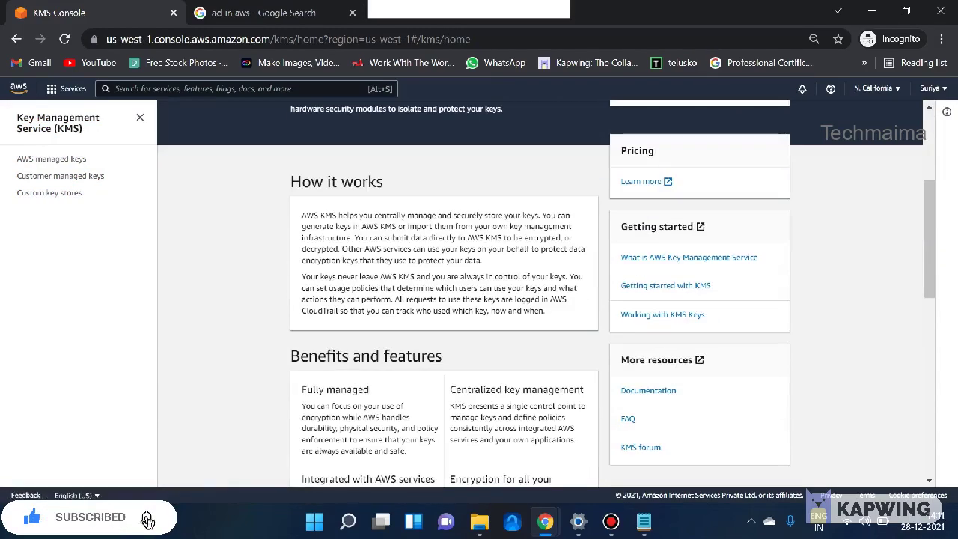
scroll(539, 300, down, 1)
scroll(539, 299, down, 3)
scroll(539, 300, down, 1)
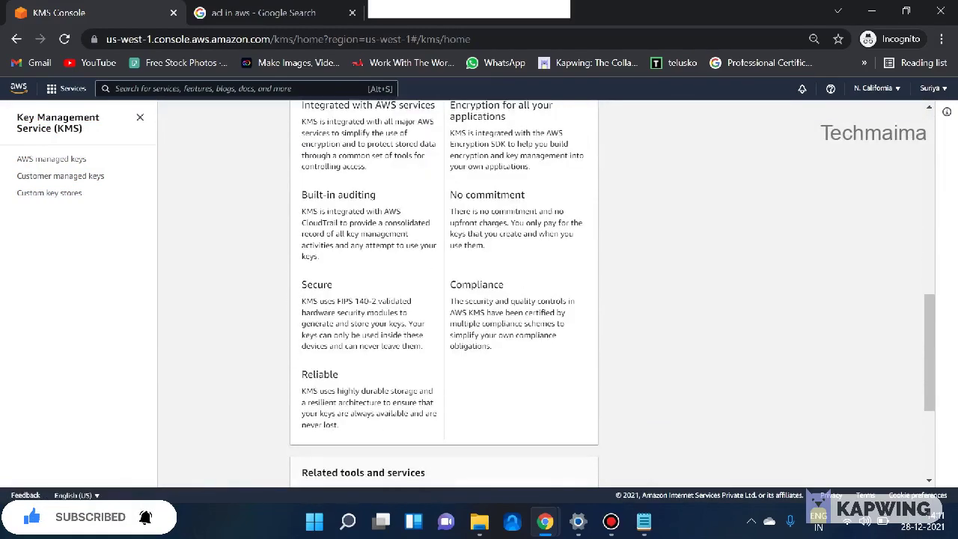
scroll(539, 299, down, 2)
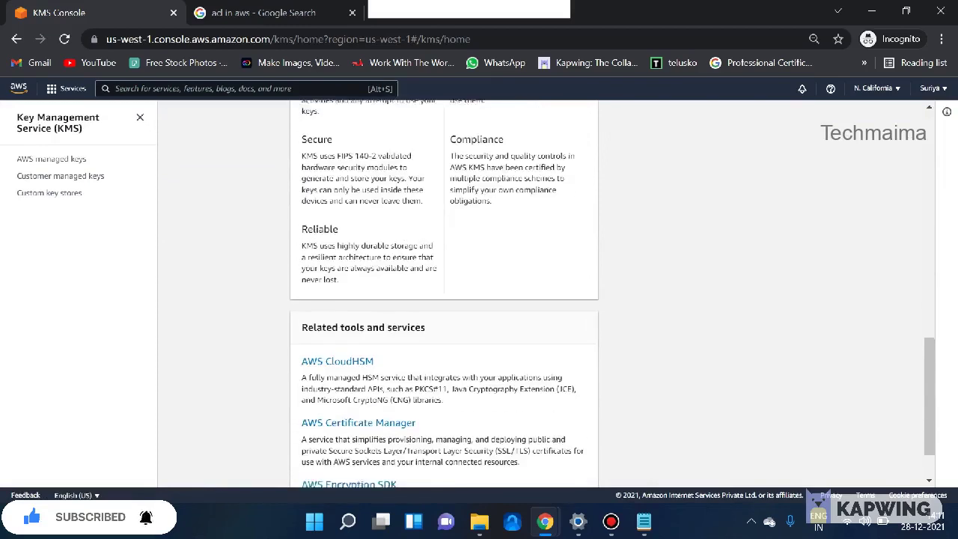
scroll(539, 299, up, 6)
scroll(540, 300, up, 4)
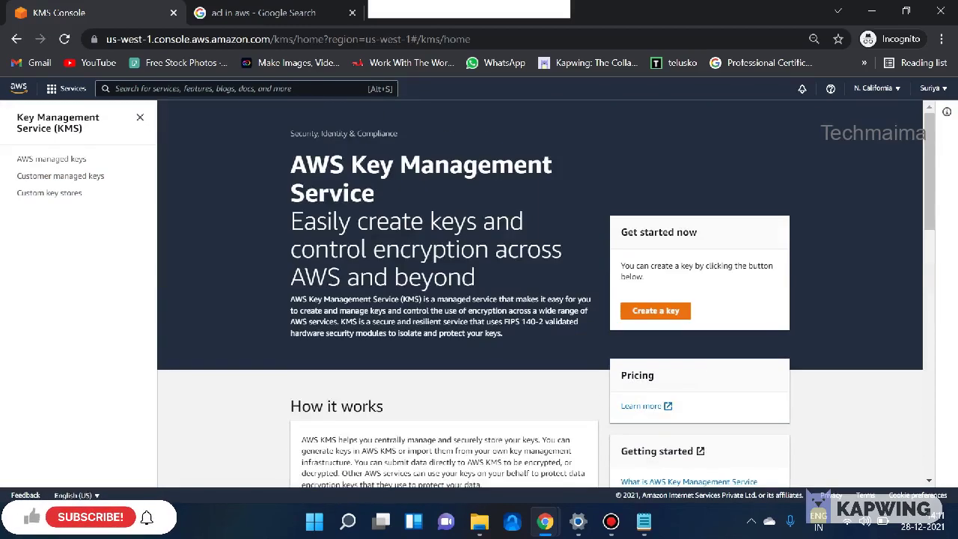
Step: Start creating a symmetric KMS key and give it the alias Sample
click(656, 311)
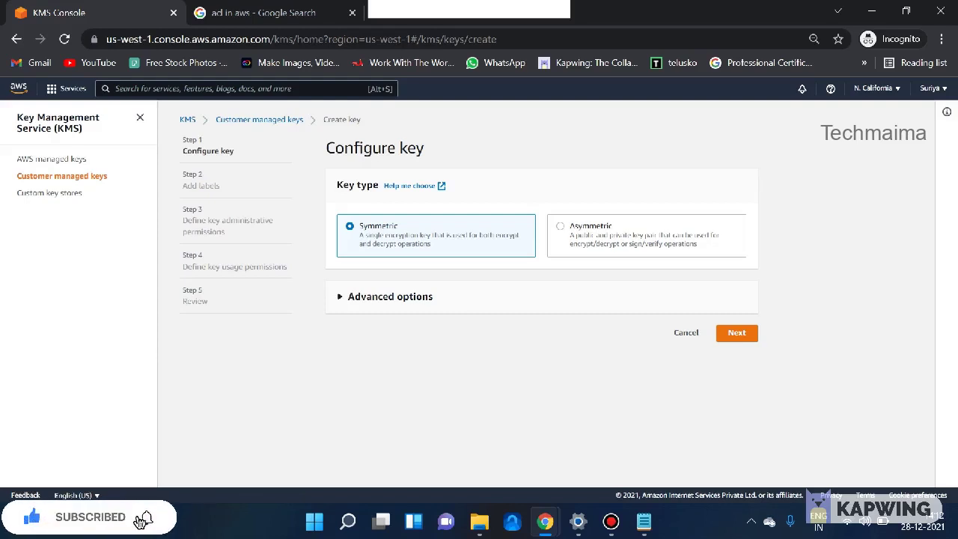
click(737, 332)
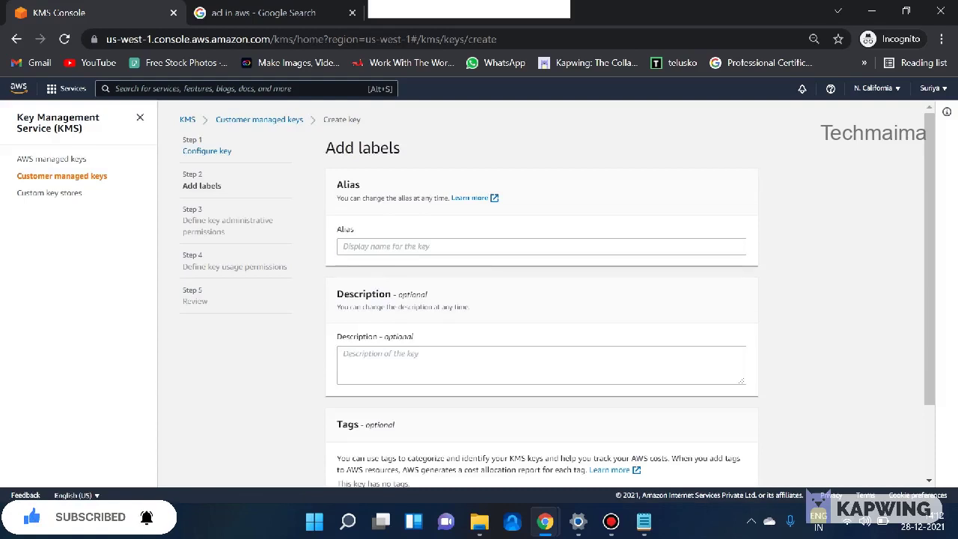
click(542, 246)
text(Sample)
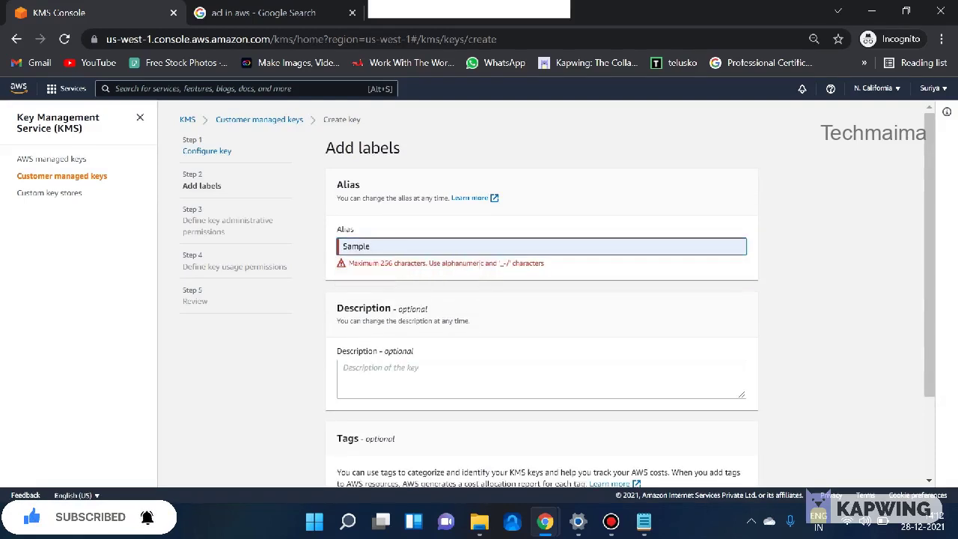
key(BackSpace)
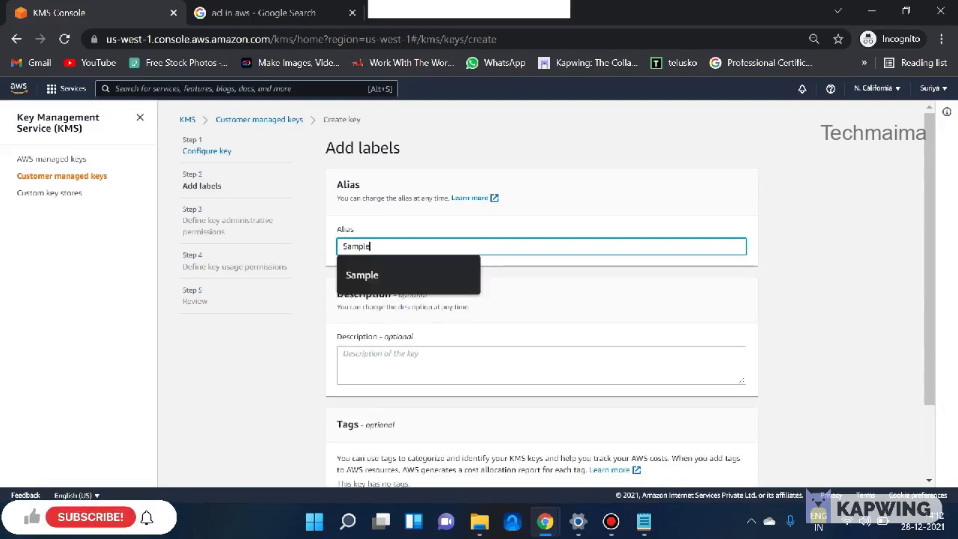
key(Tab)
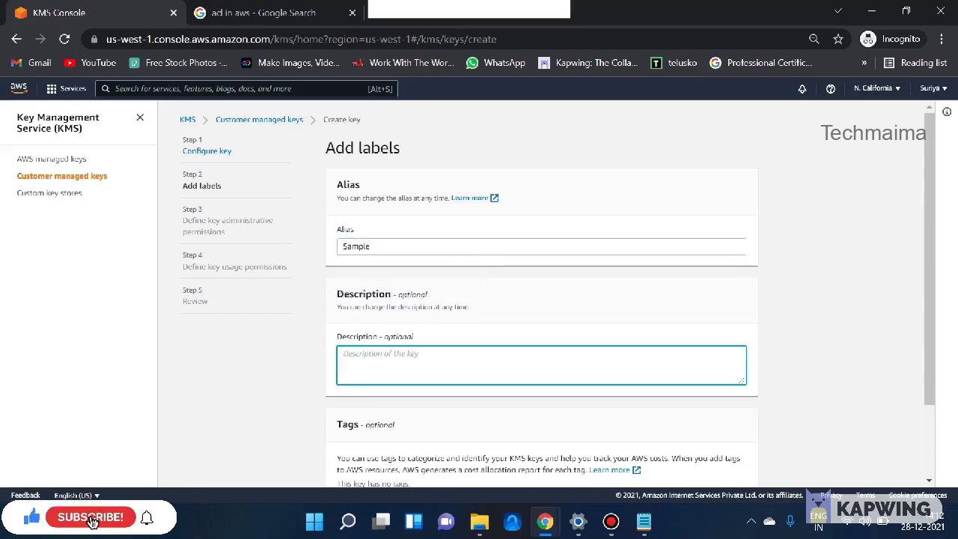
Step: Leave the key's description and tags empty and continue to the key administrative permissions
scroll(541, 299, down, 2)
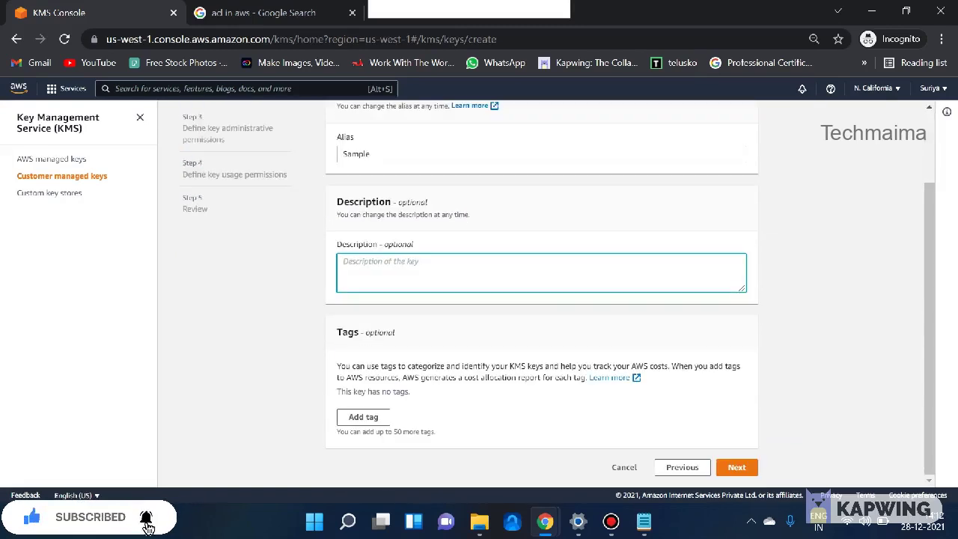
scroll(541, 300, up, 1)
scroll(541, 300, down, 1)
scroll(542, 299, up, 1)
scroll(541, 299, down, 1)
click(737, 467)
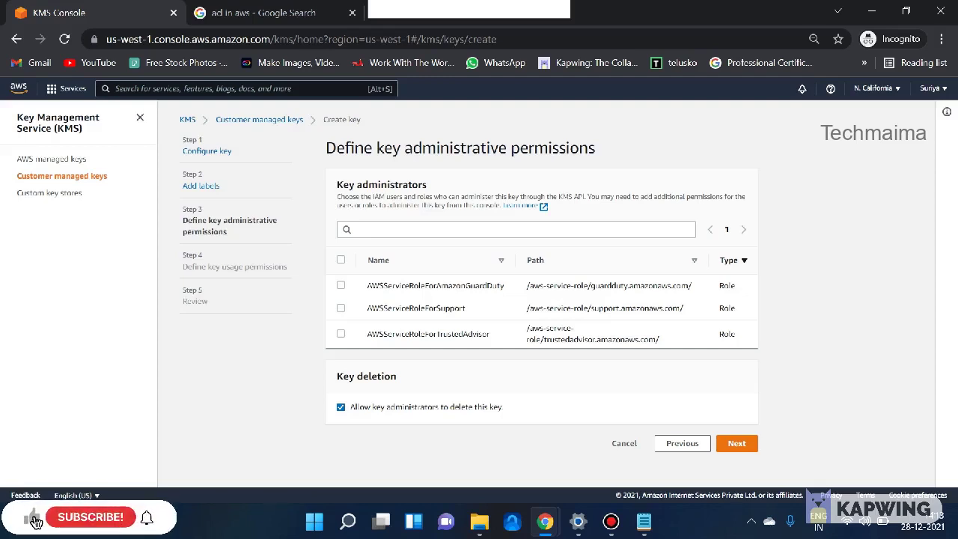
Step: Add a blank entry for another AWS account in the key usage permissions and continue to the review
click(516, 229)
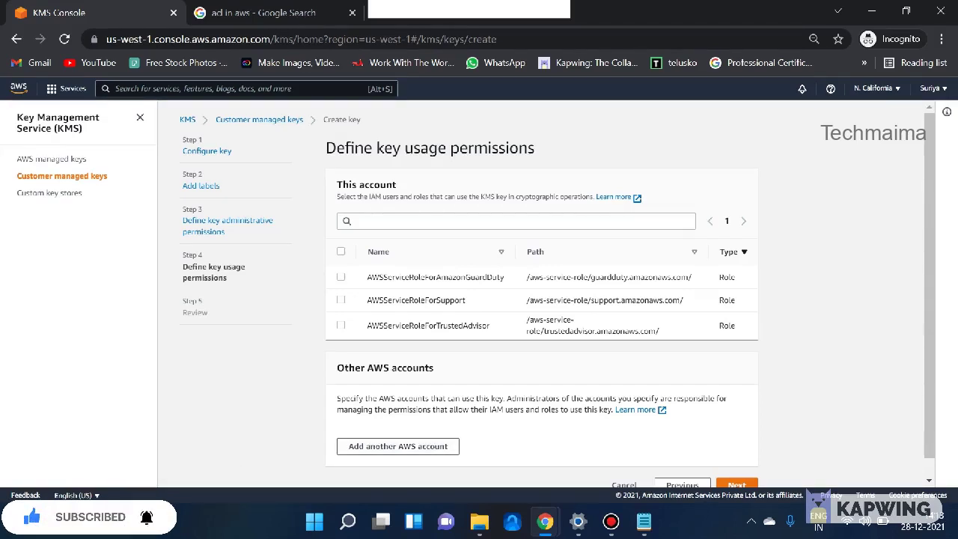
key(Return)
scroll(538, 313, down, 1)
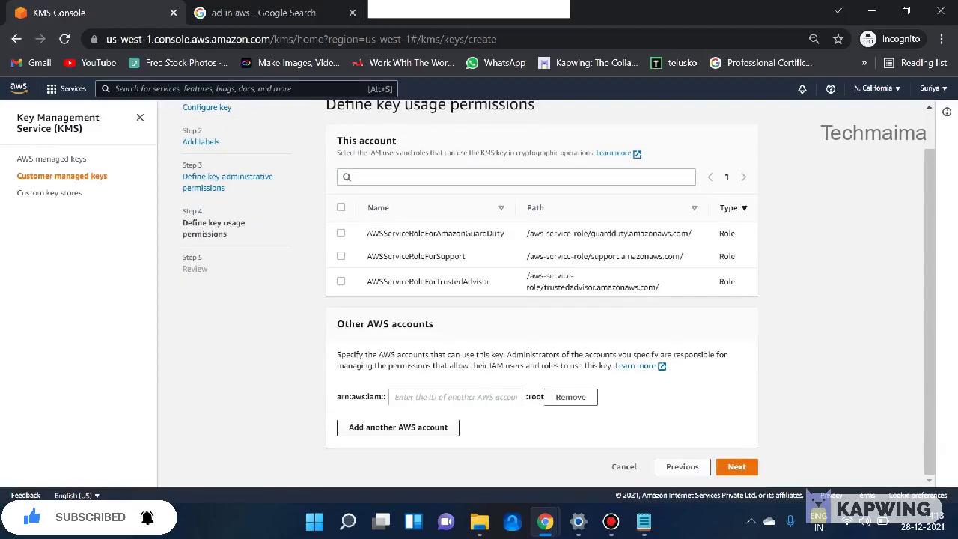
click(456, 397)
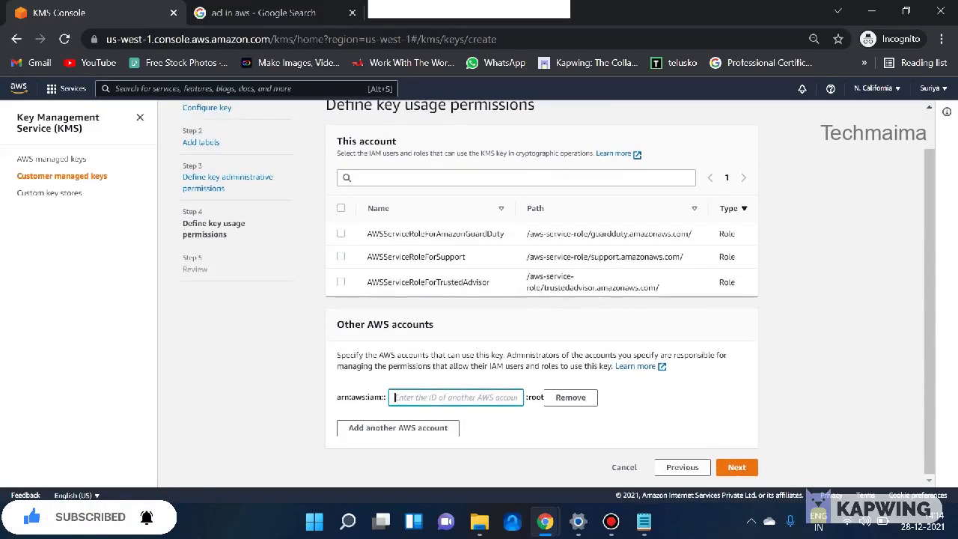
scroll(542, 300, up, 1)
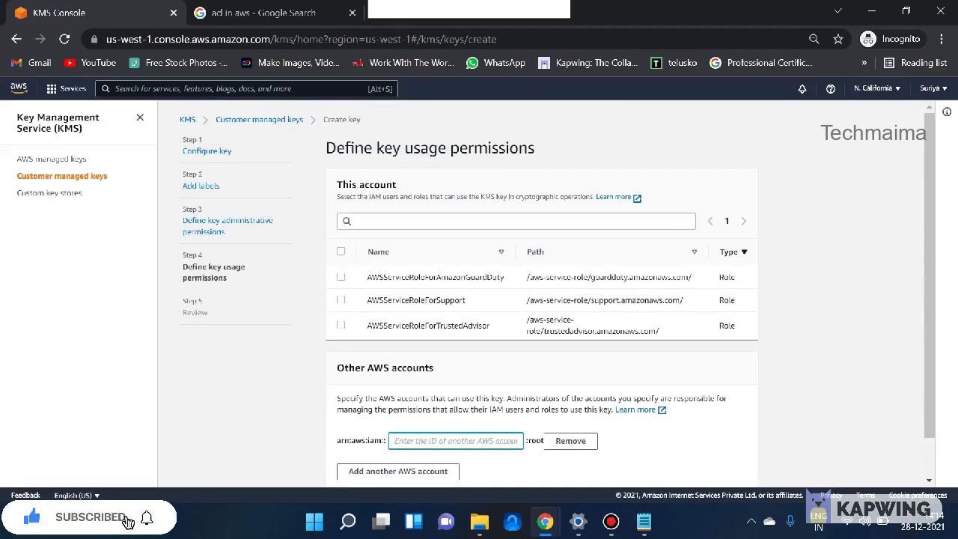
scroll(542, 300, down, 1)
click(737, 467)
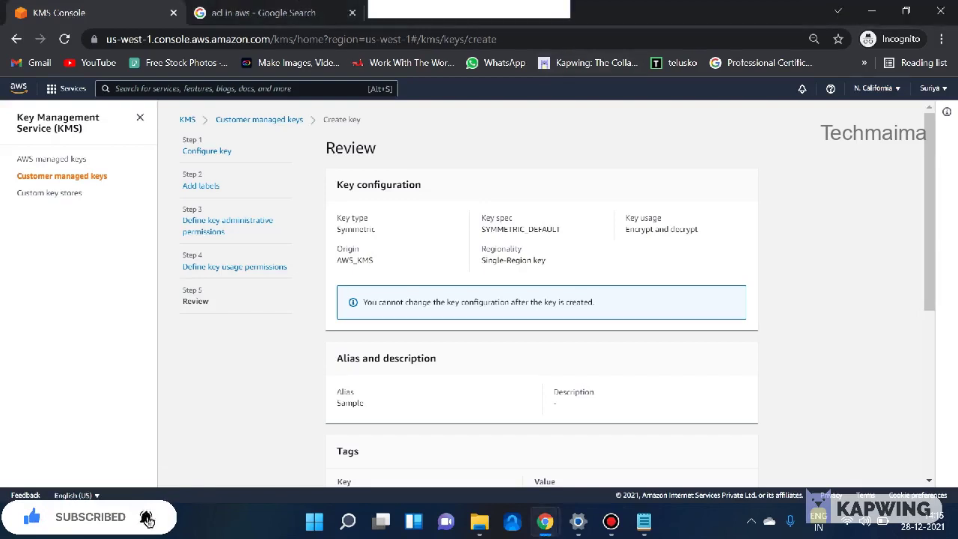
Step: Review the new key's configuration, alias, tags and key policy
scroll(542, 299, down, 2)
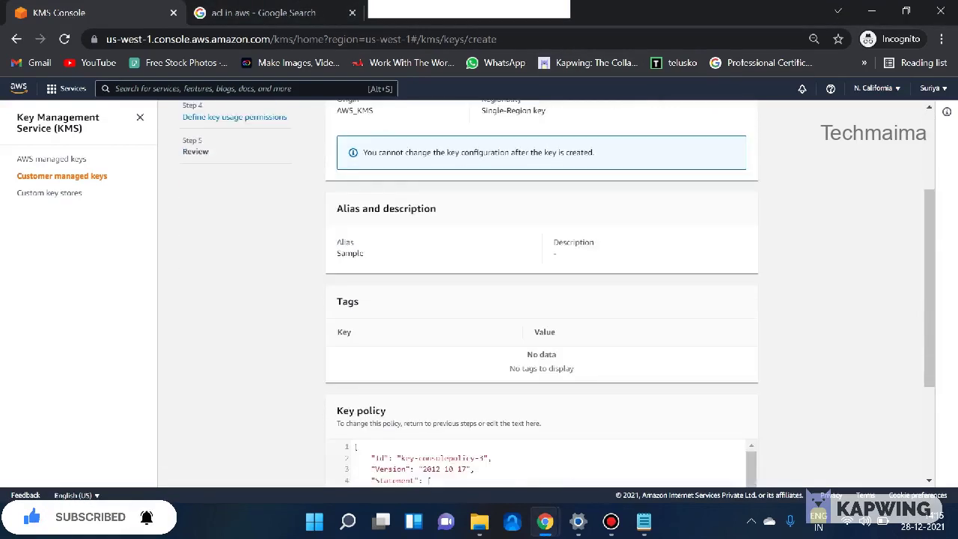
scroll(541, 299, down, 1)
scroll(542, 427, down, 1)
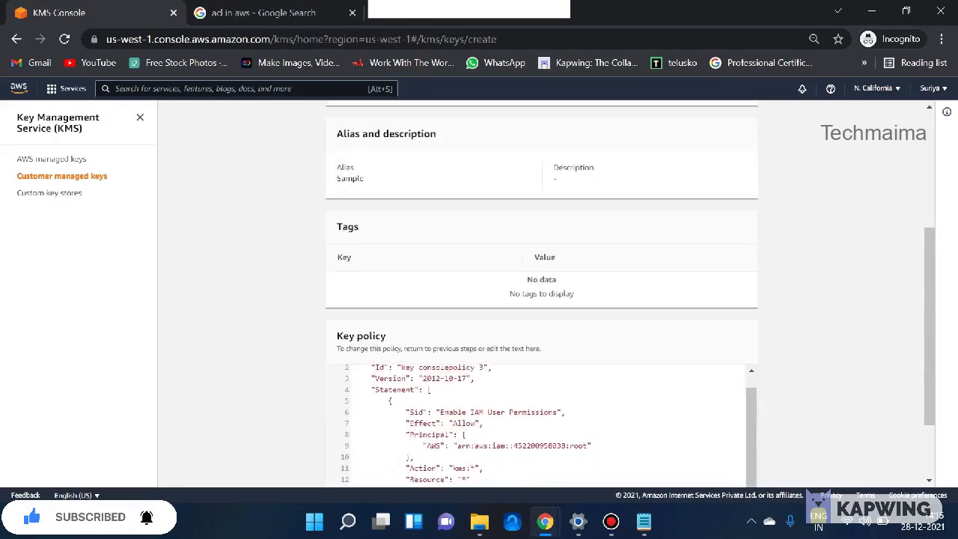
scroll(542, 337, down, 1)
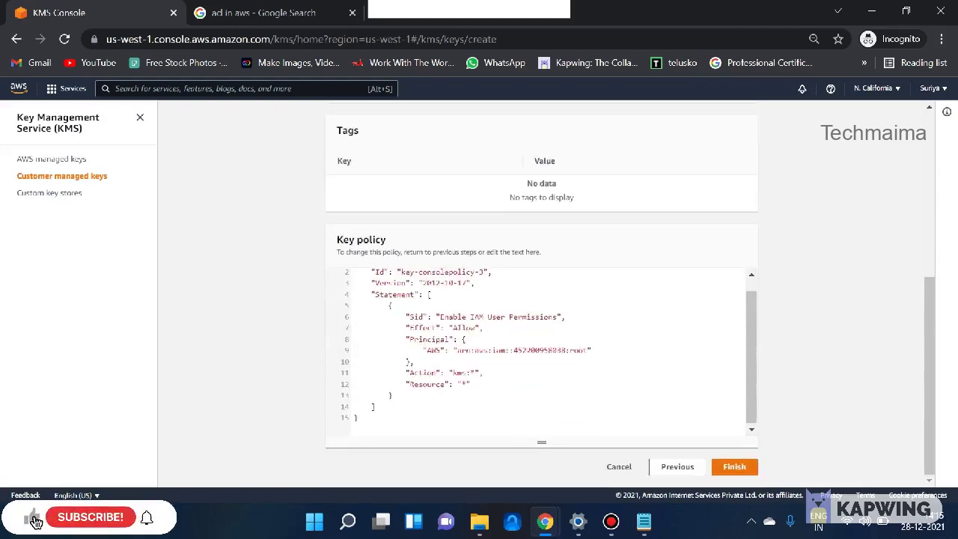
scroll(542, 299, up, 4)
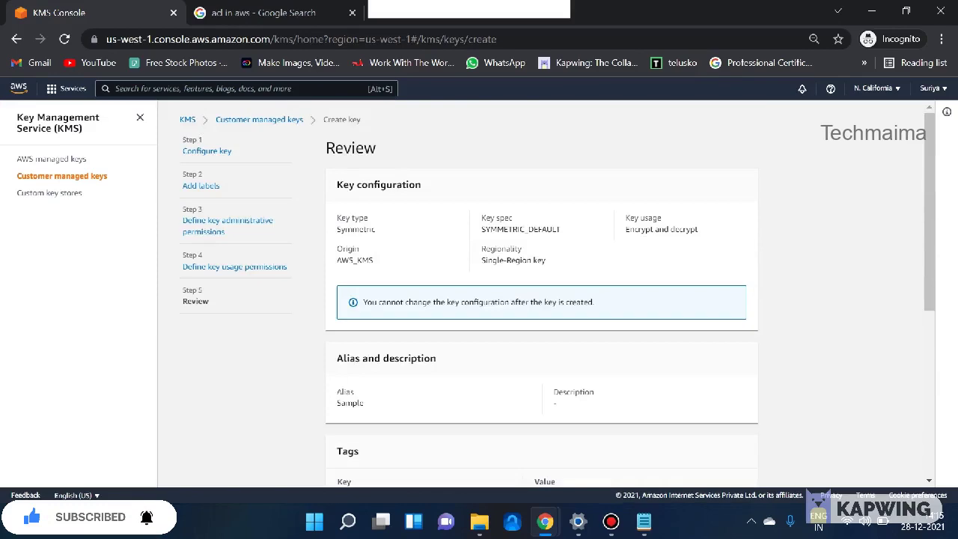
scroll(542, 300, down, 4)
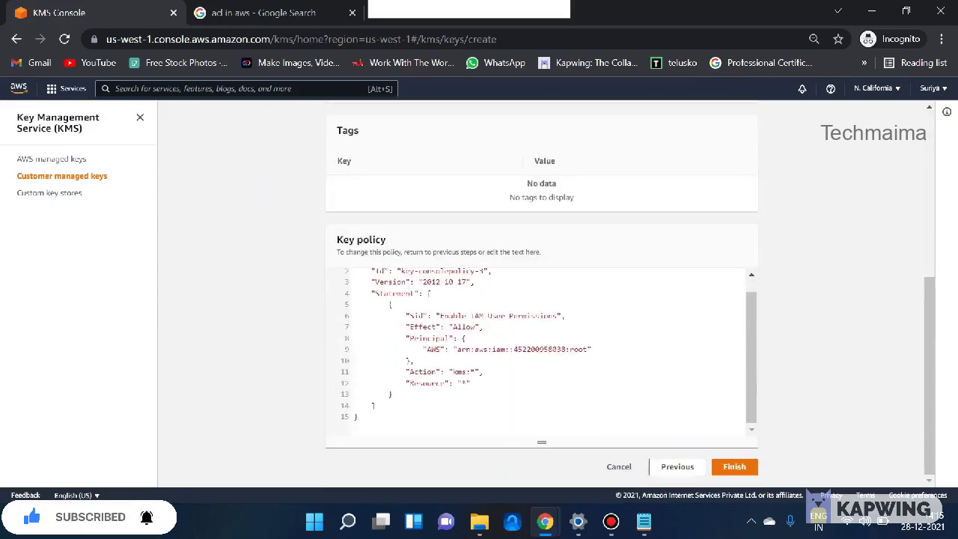
Step: Return to the key administrative permissions, disallow key deletion by administrators, and go back one more wizard stage
click(678, 466)
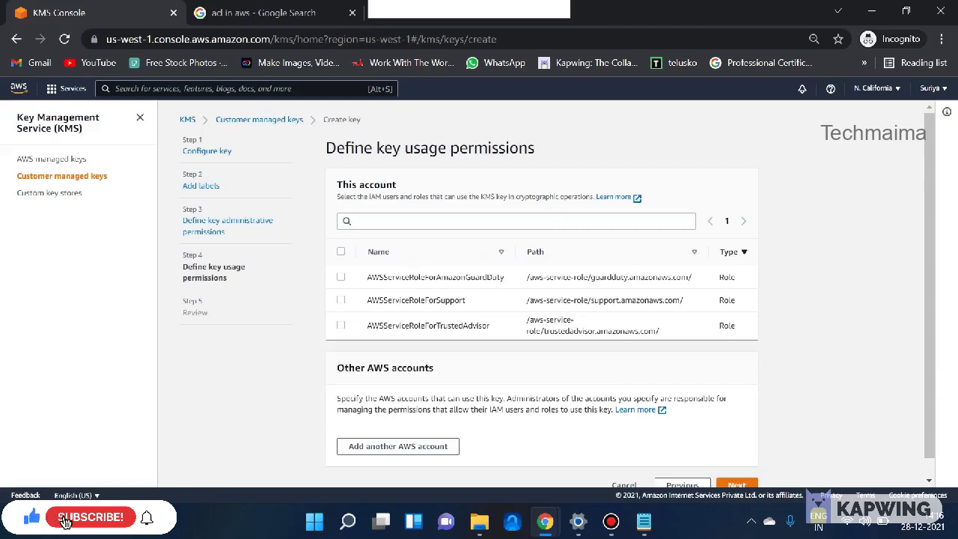
scroll(682, 466, down, 1)
click(682, 466)
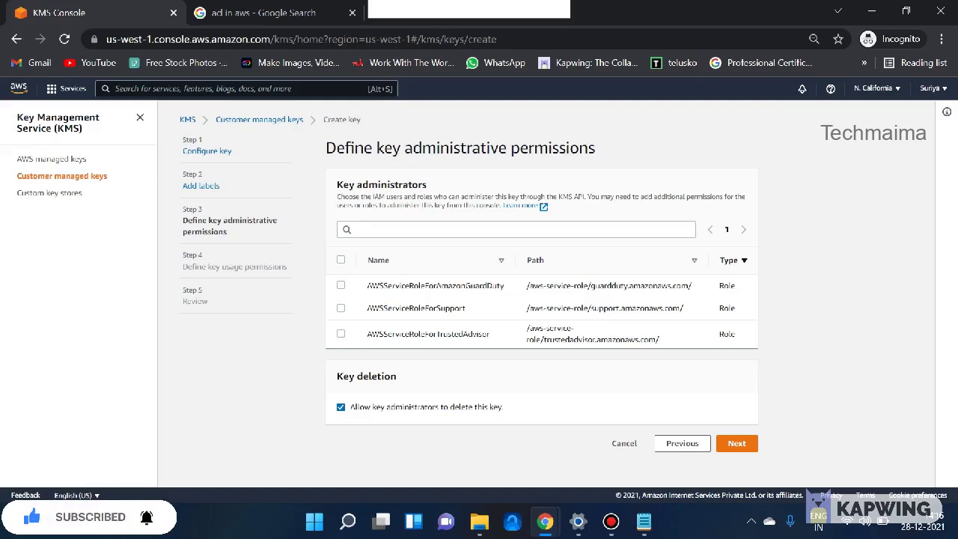
click(340, 406)
click(682, 443)
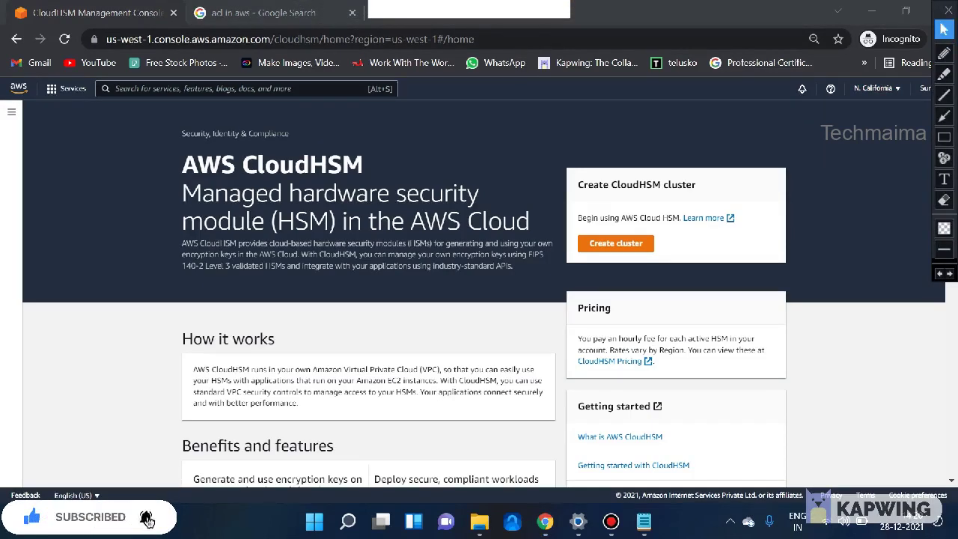
Step: Select "Managed hardware security" in the AWS CloudHSM heading and draw a circled K with red pen lines and an arrow beside it
drag(182, 193, 485, 193)
click(944, 52)
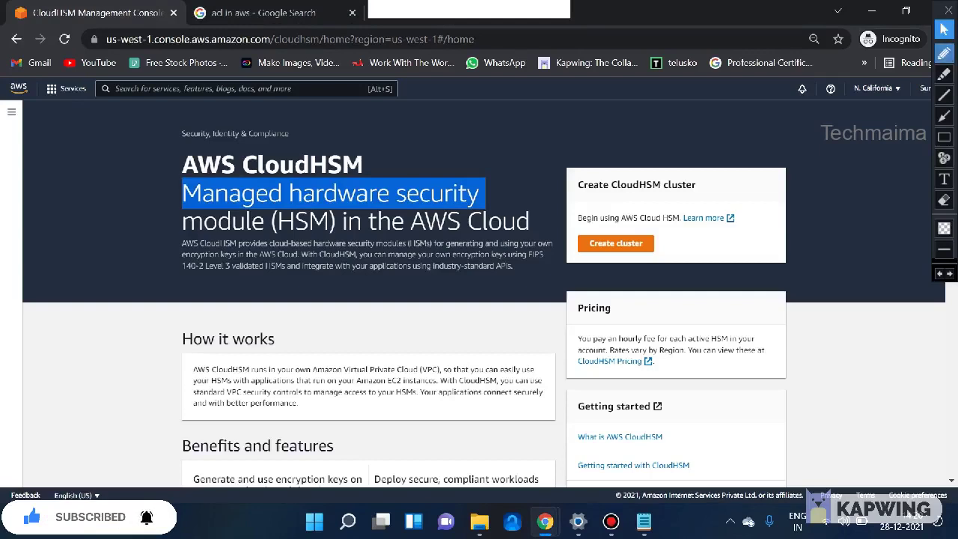
mouse_move(51, 274)
mouse_down()
mouse_move(102, 255)
mouse_move(156, 208)
mouse_up()
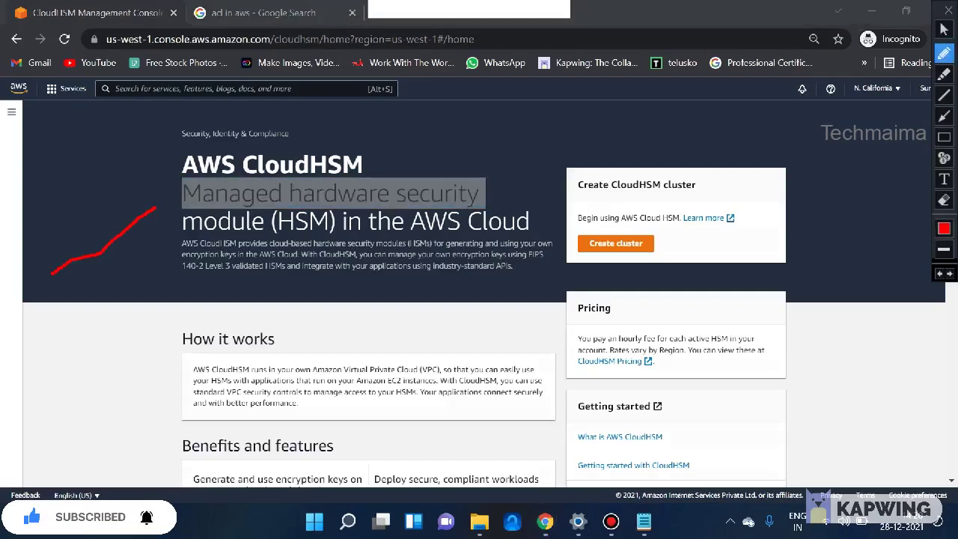
mouse_move(75, 214)
mouse_down()
mouse_move(72, 235)
mouse_move(93, 220)
mouse_up()
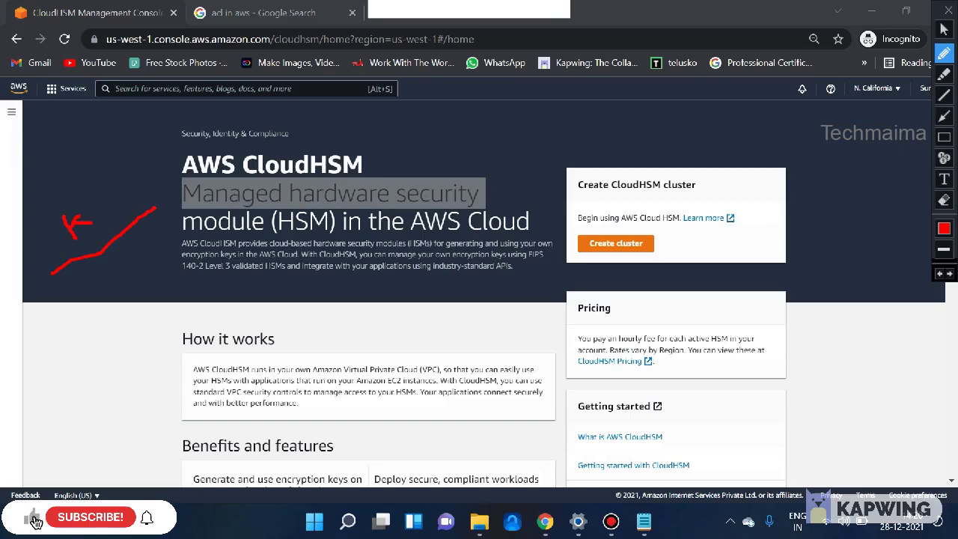
mouse_move(103, 268)
mouse_down()
mouse_move(120, 297)
mouse_move(132, 297)
mouse_up()
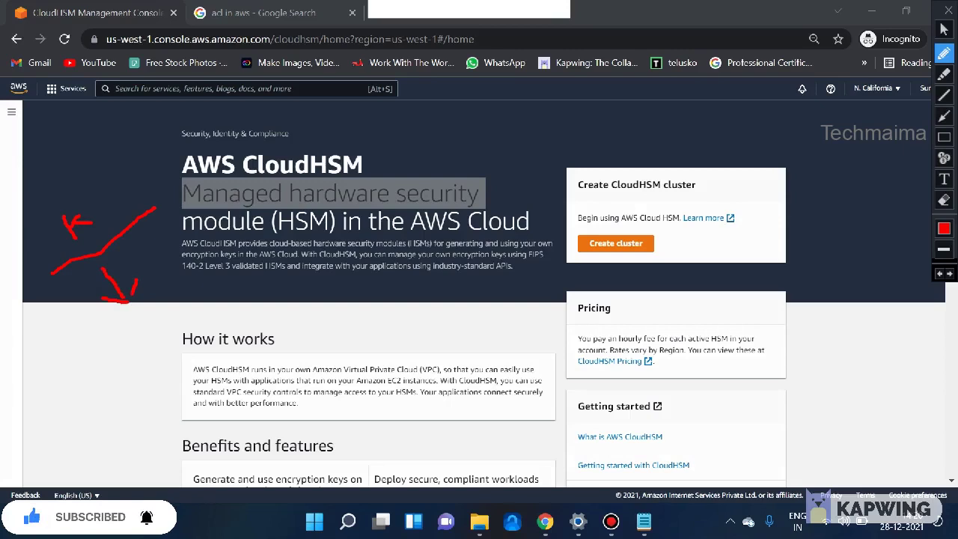
drag(94, 180, 18, 245)
mouse_move(91, 196)
mouse_down()
mouse_move(98, 217)
mouse_move(71, 236)
mouse_up()
drag(129, 146, 174, 296)
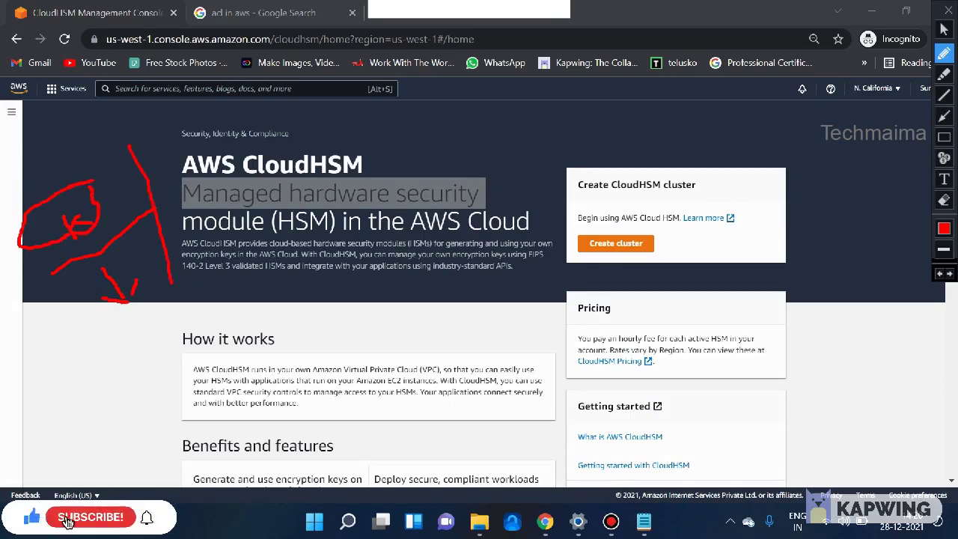
Step: Draw a boxed letter H on a slanted red line over the heading and add radiating strokes around the circled K
drag(434, 105, 494, 238)
drag(502, 155, 479, 180)
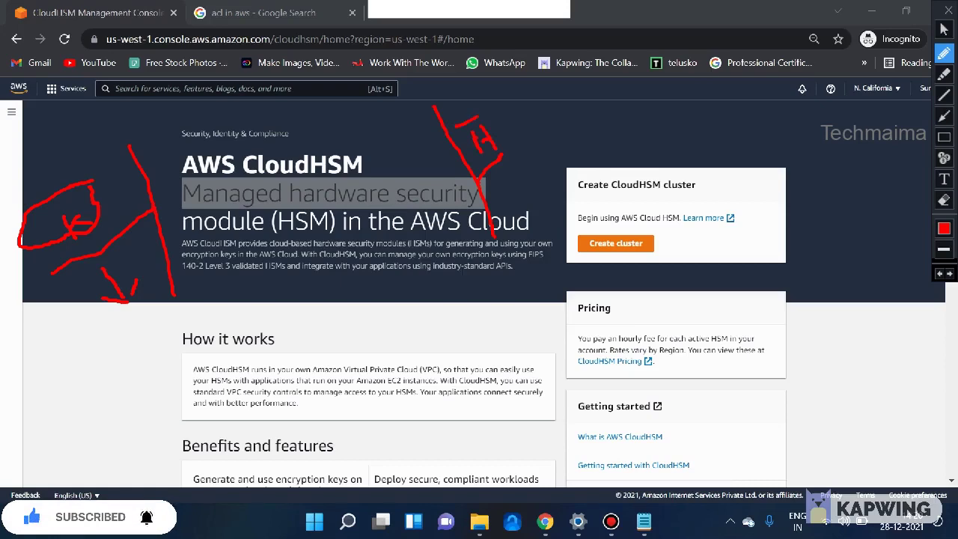
drag(504, 102, 497, 155)
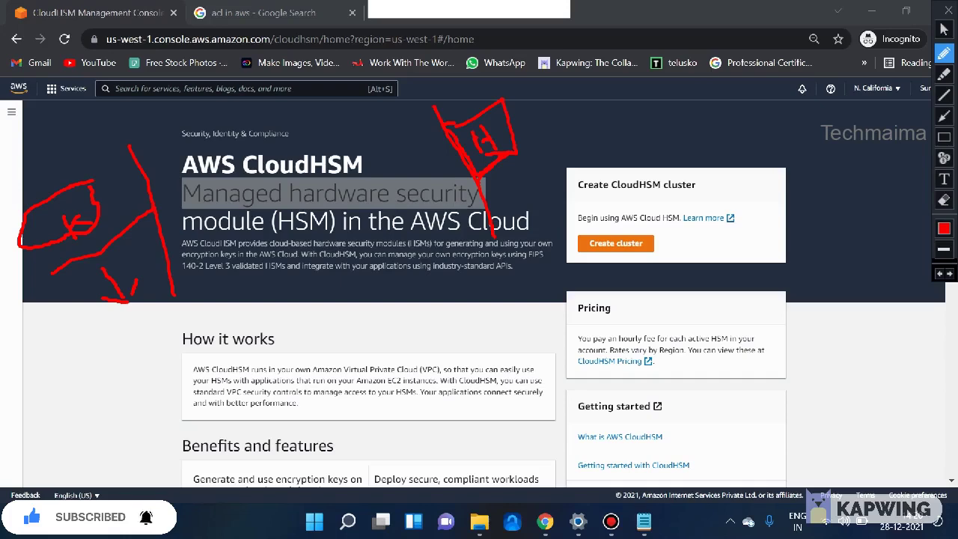
mouse_move(78, 117)
mouse_down()
mouse_move(91, 159)
mouse_move(78, 181)
mouse_move(33, 205)
mouse_up()
drag(30, 244, 30, 279)
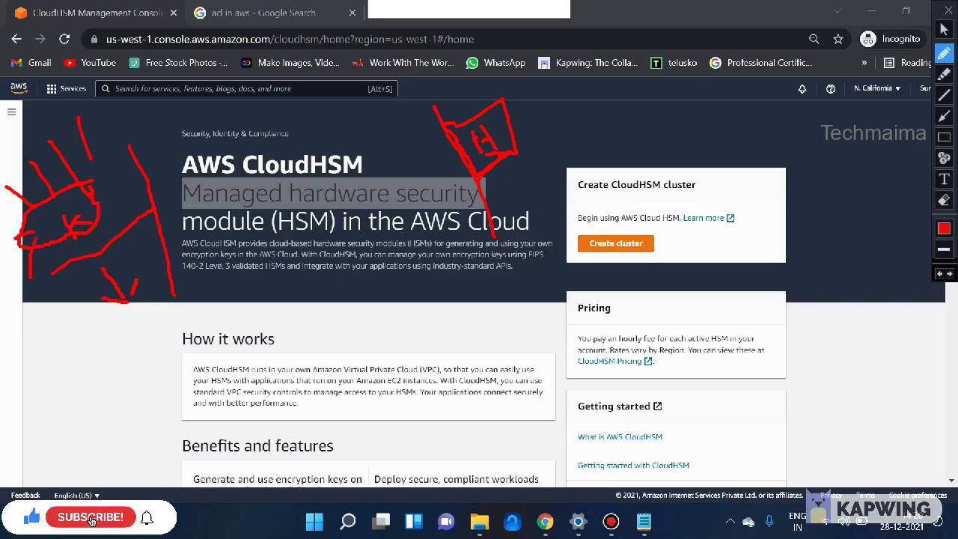
Step: Add red pen strokes over the circled K, an arrow into the boxed H, and another arrow above the AWS CloudHSM heading
drag(41, 227, 16, 243)
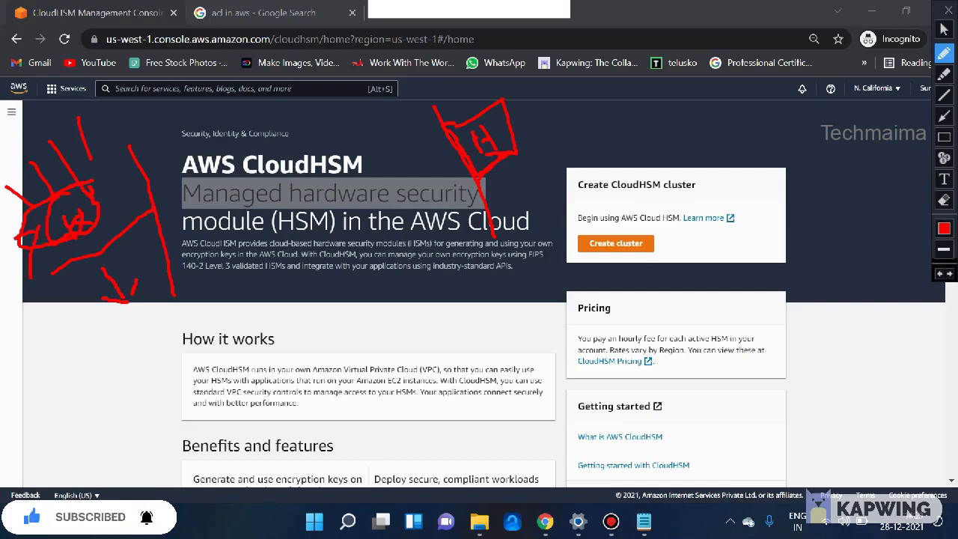
drag(472, 89, 484, 124)
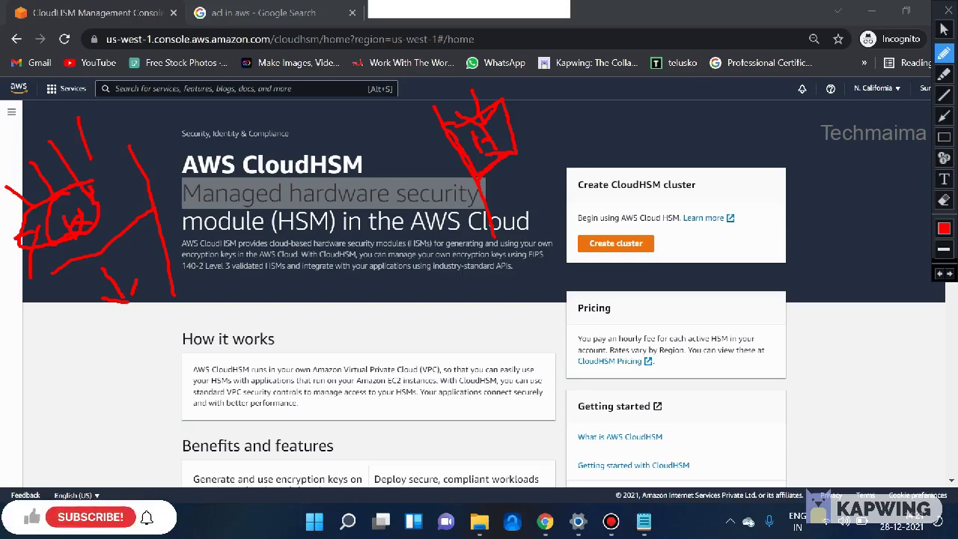
drag(255, 140, 303, 117)
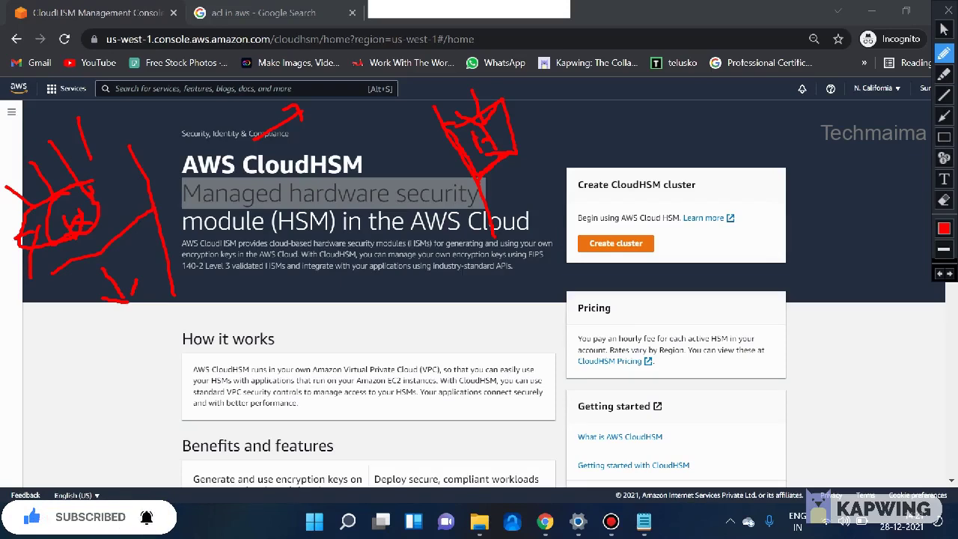
Step: Erase all the red pen annotations from the page and return to the normal pointer
click(945, 200)
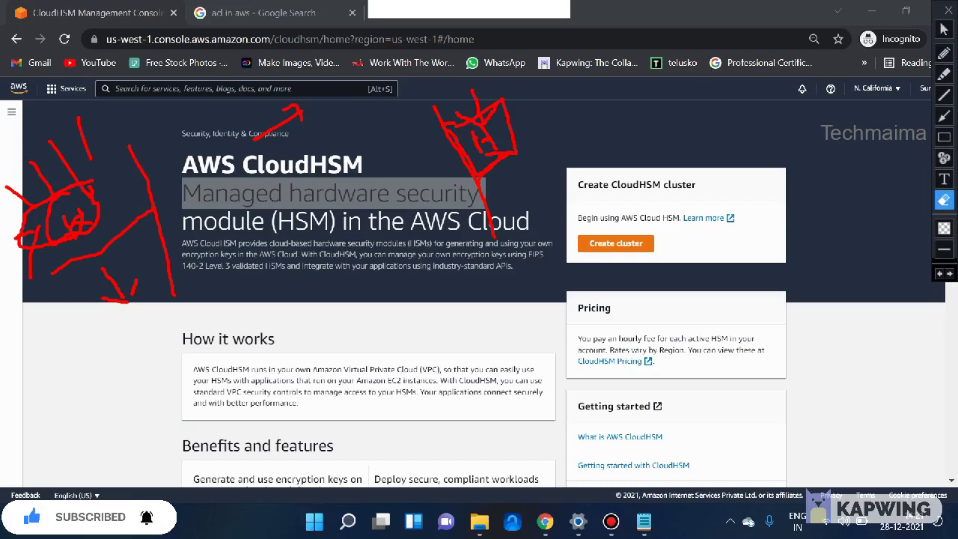
double_click(945, 200)
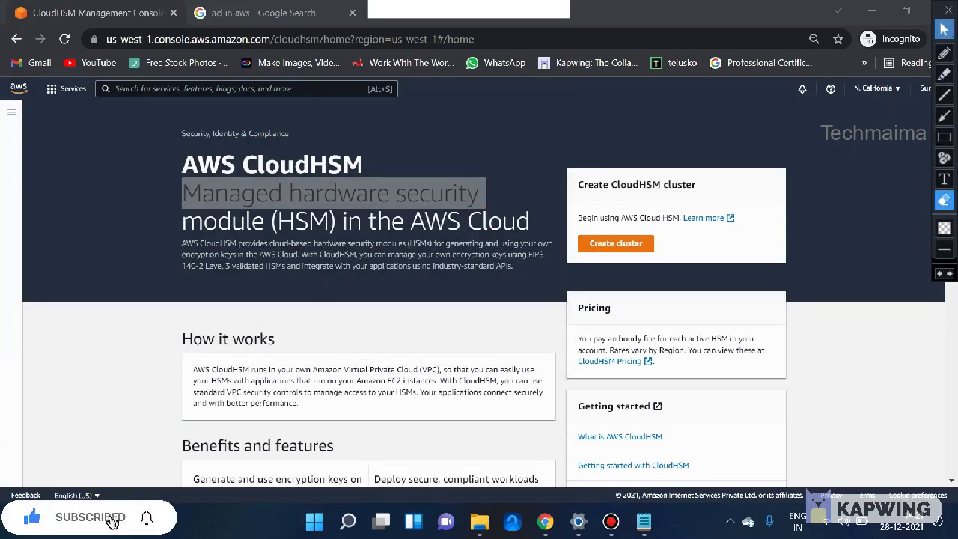
click(944, 28)
Step: Review the CloudHSM overview page, covering how it works, the benefits and features, and the related services
scroll(479, 315, down, 1)
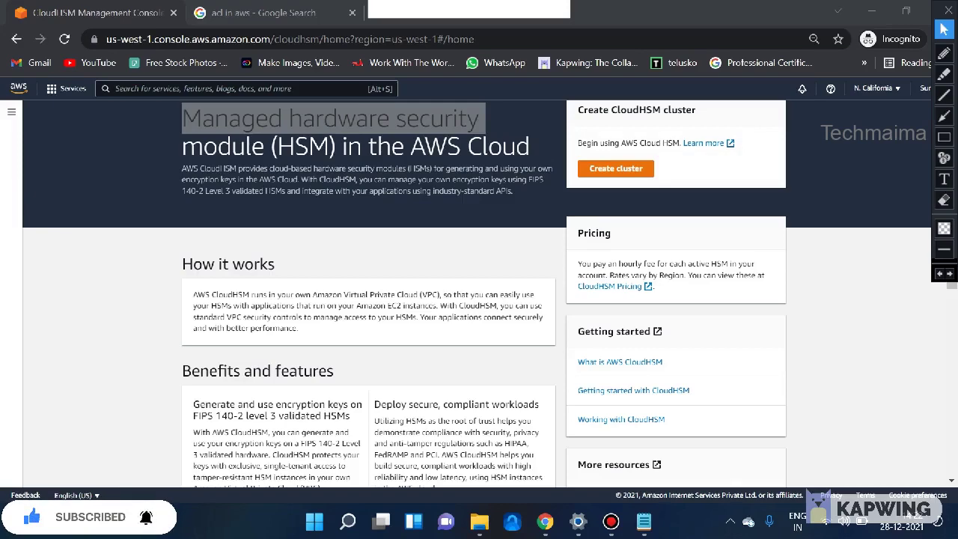
scroll(479, 299, down, 3)
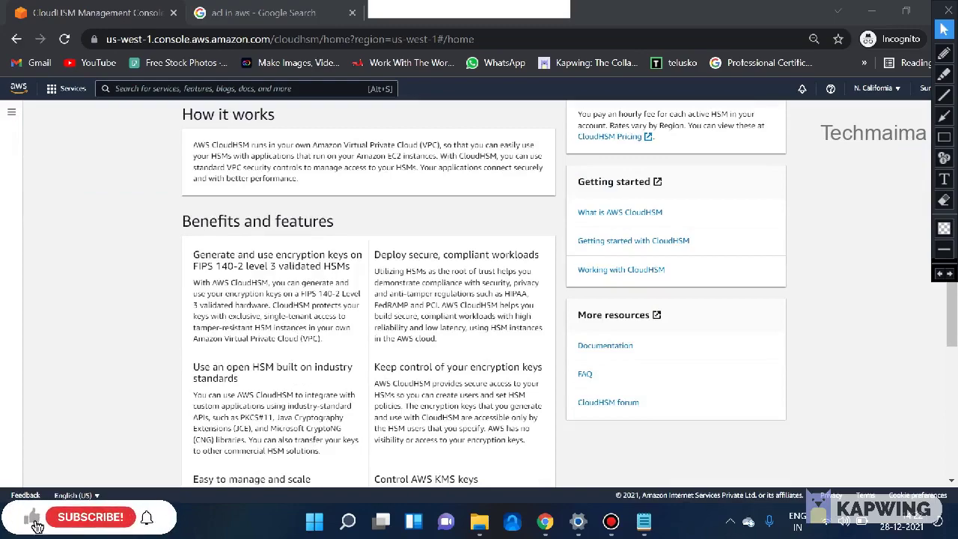
scroll(479, 299, down, 1)
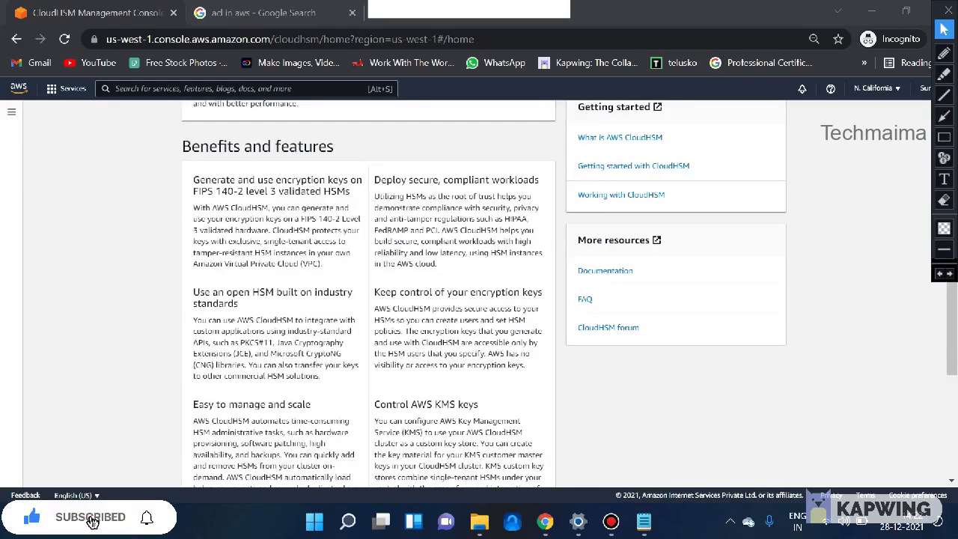
scroll(479, 300, up, 1)
scroll(479, 300, down, 4)
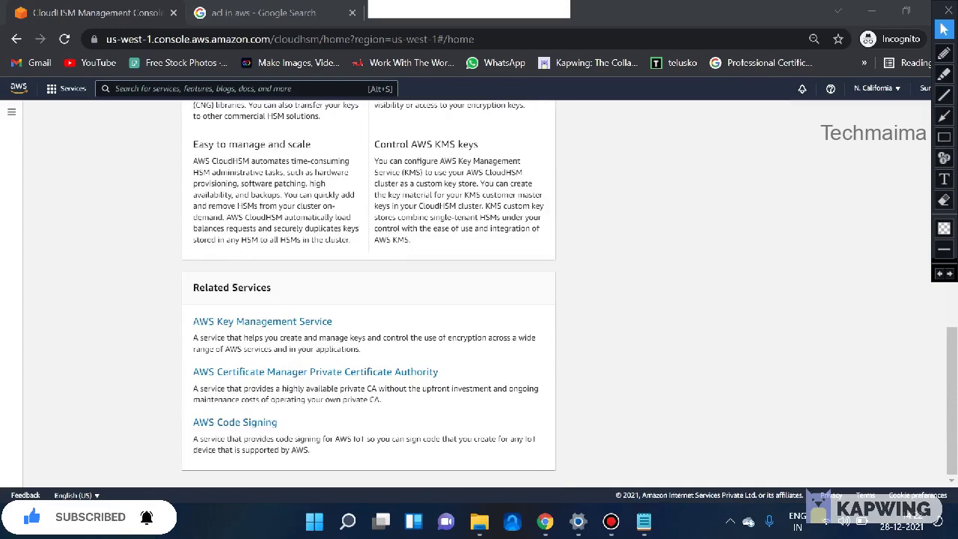
scroll(479, 299, up, 6)
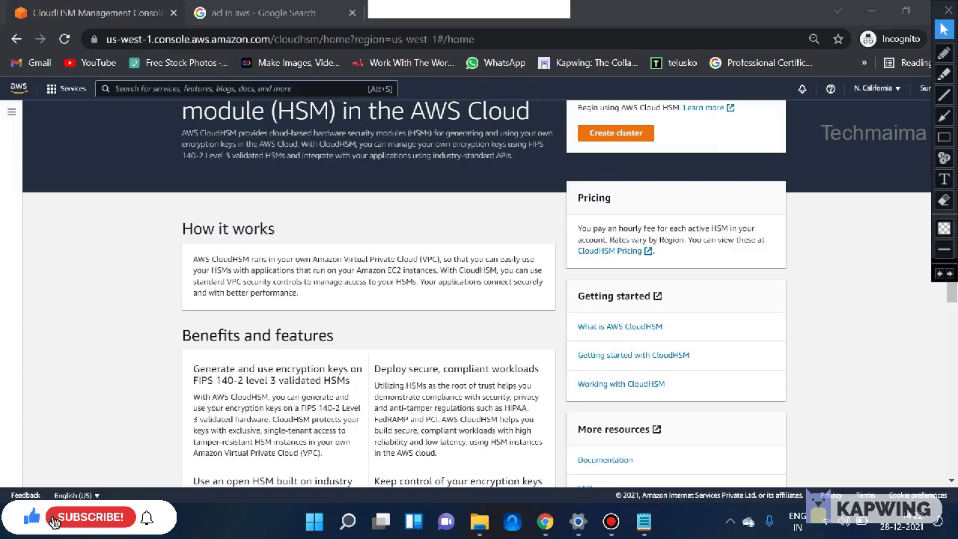
scroll(479, 300, up, 2)
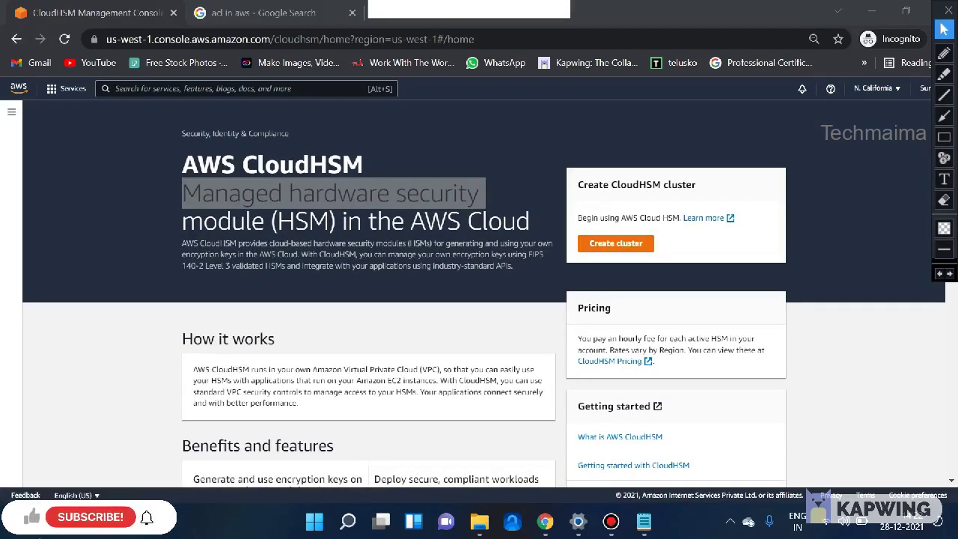
Step: Start creating a CloudHSM cluster and choose the Default VPC for it
click(616, 244)
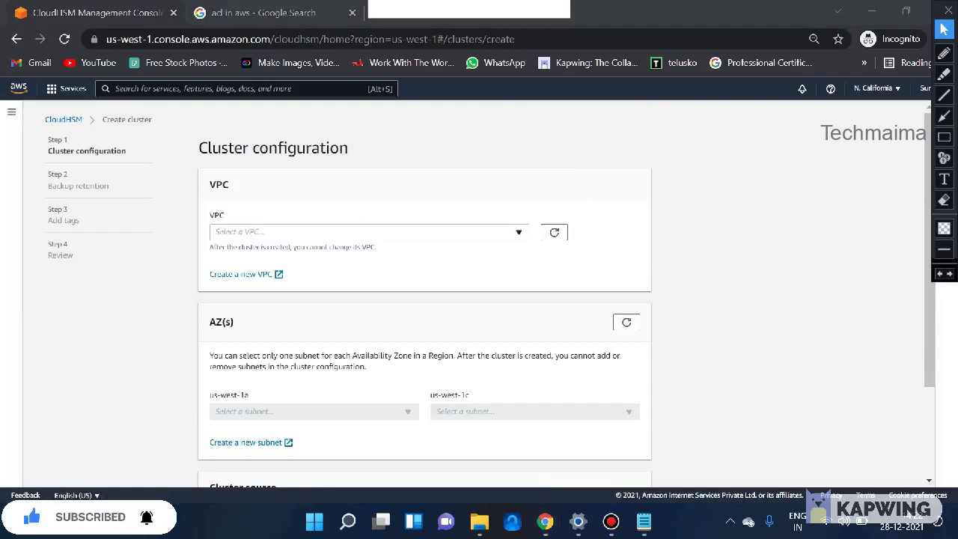
click(367, 232)
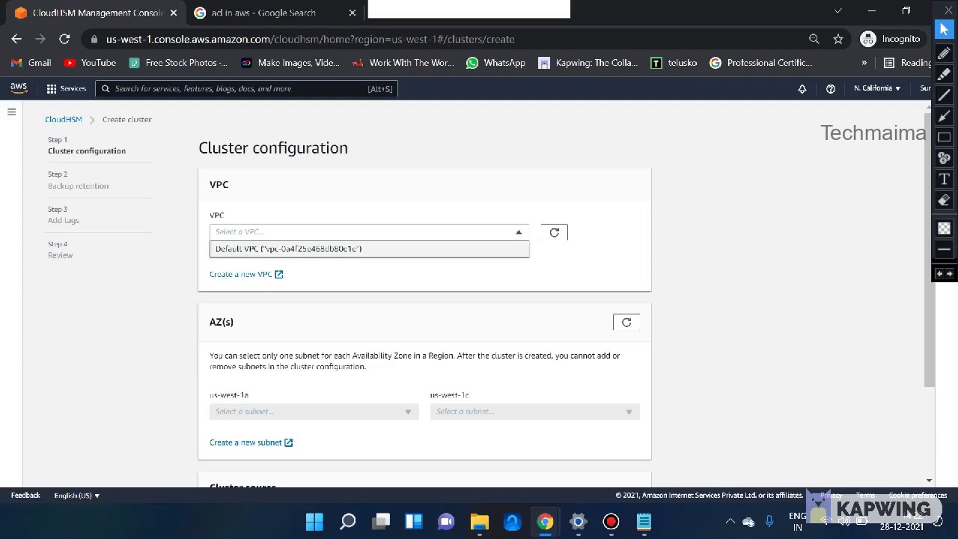
click(288, 249)
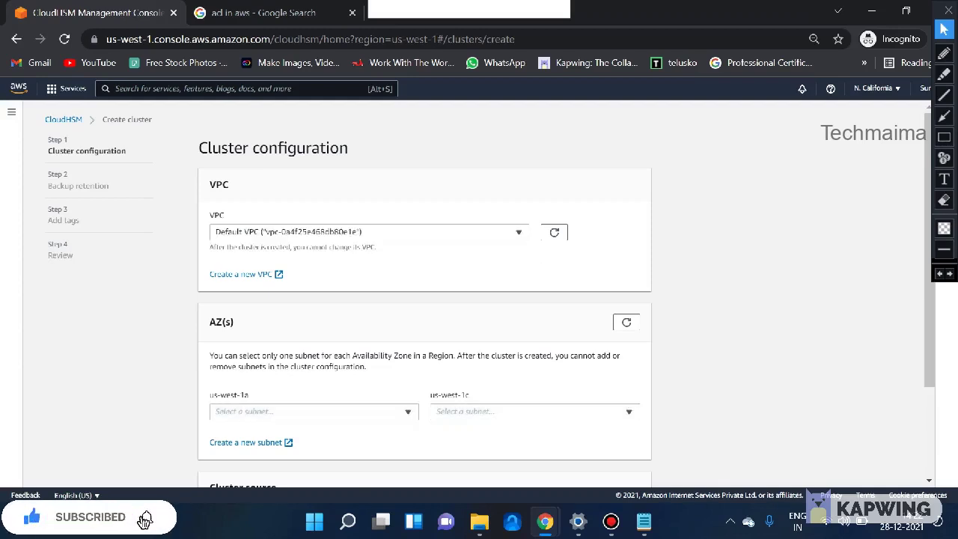
key(space)
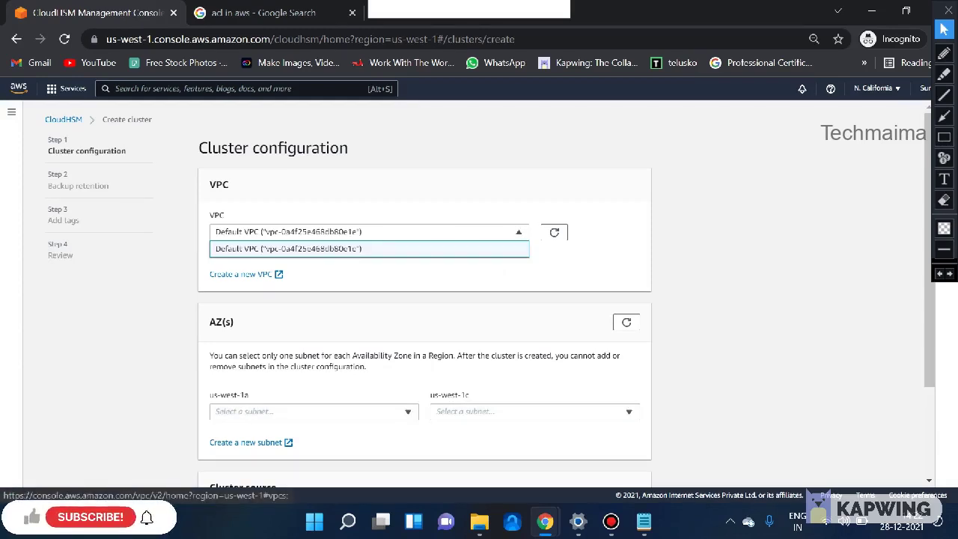
key(Return)
scroll(424, 300, down, 2)
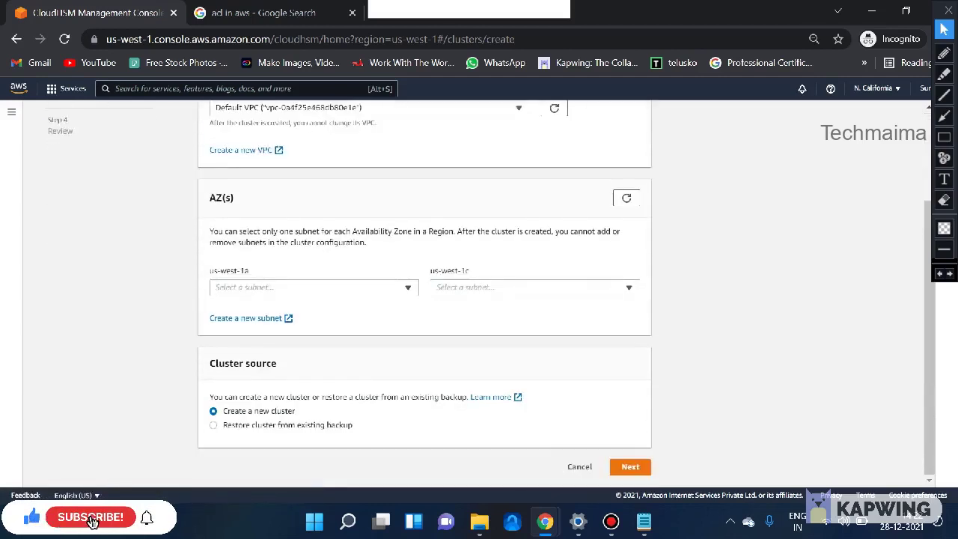
drag(232, 198, 209, 197)
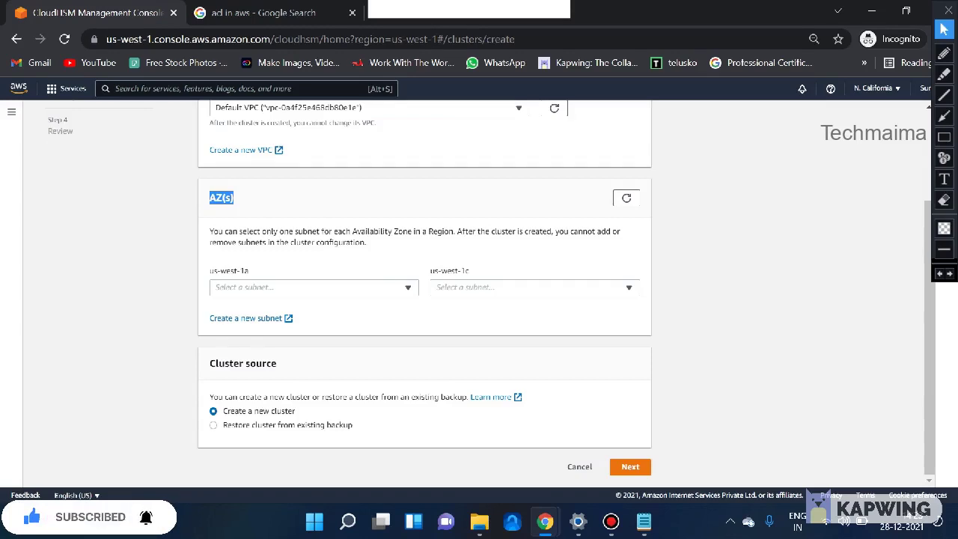
drag(249, 270, 209, 270)
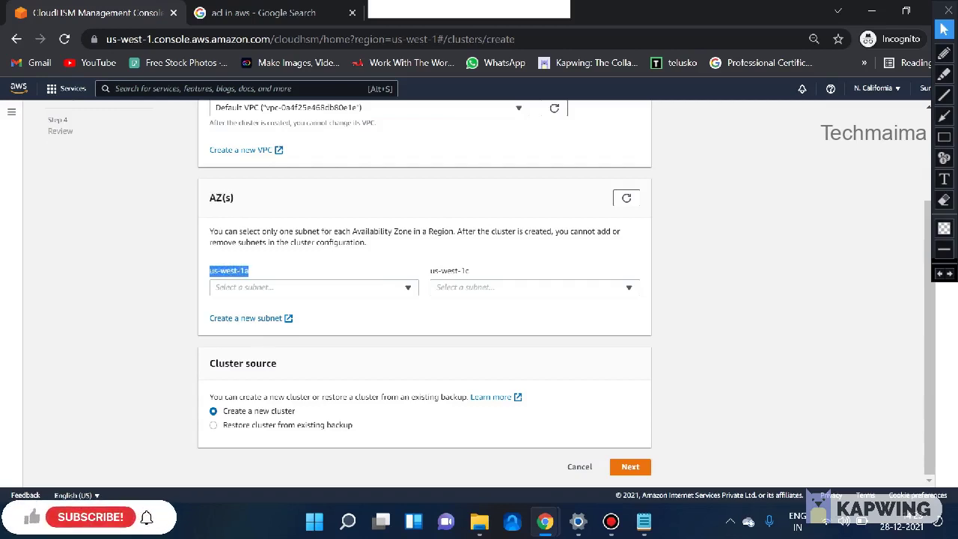
click(314, 287)
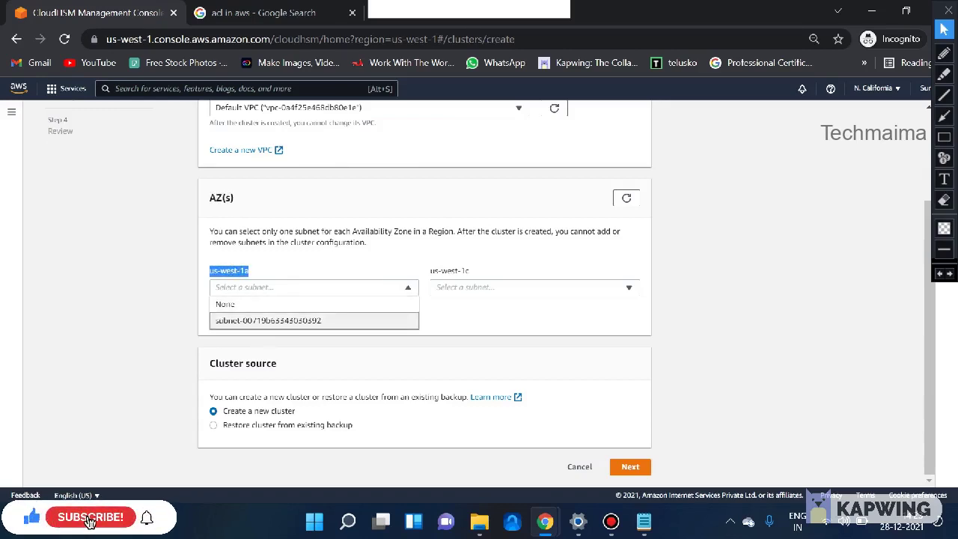
click(258, 319)
click(534, 287)
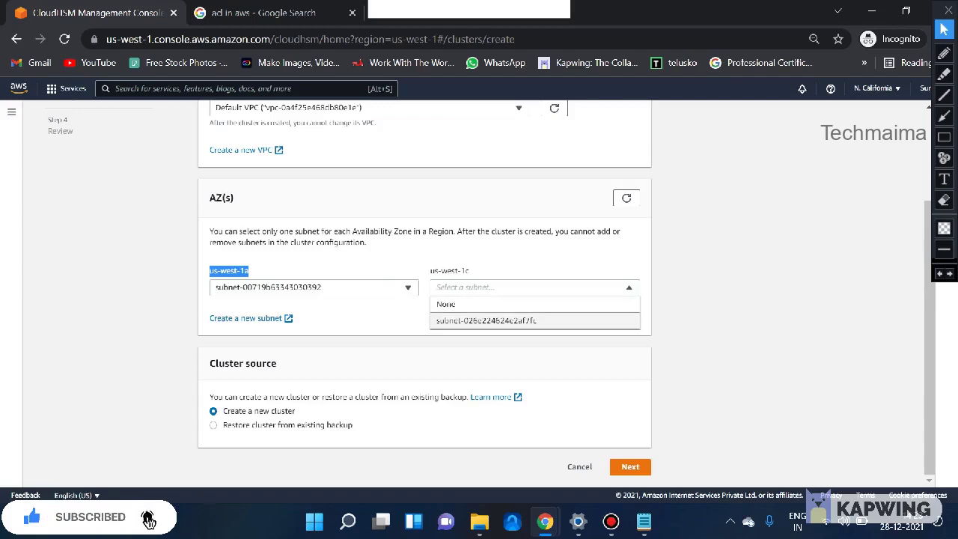
click(487, 320)
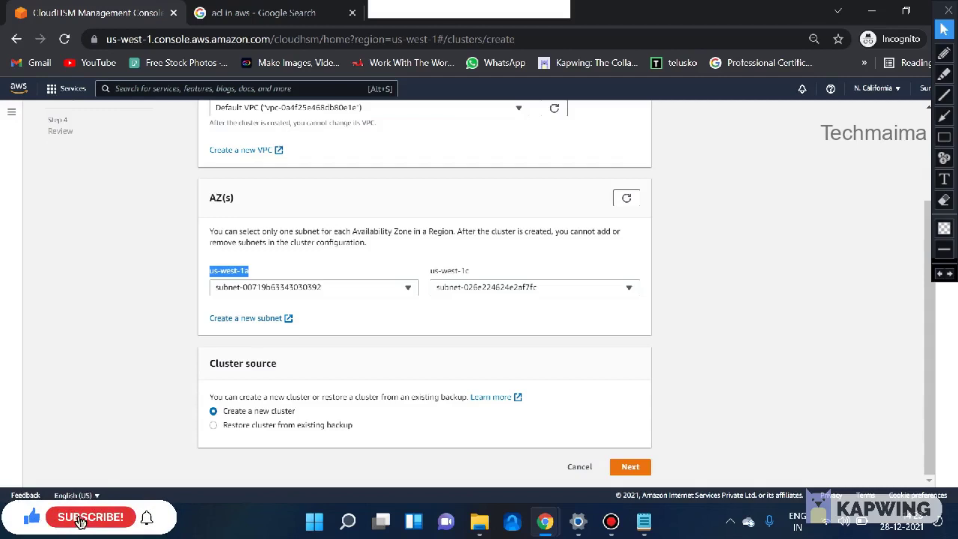
Step: Draw a long slanted red bar beside the VPC section, with a letter K and a letter H separated by a line above it
scroll(425, 300, up, 2)
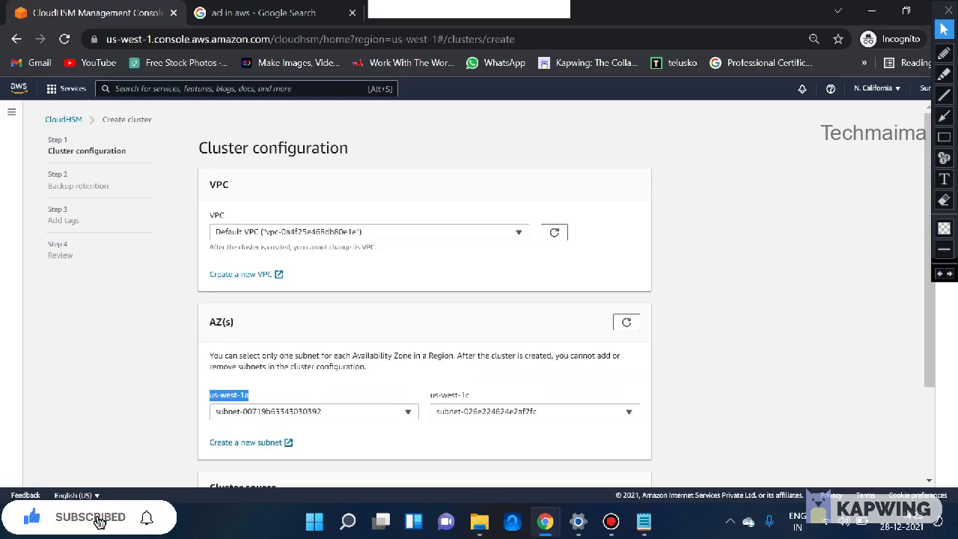
click(944, 53)
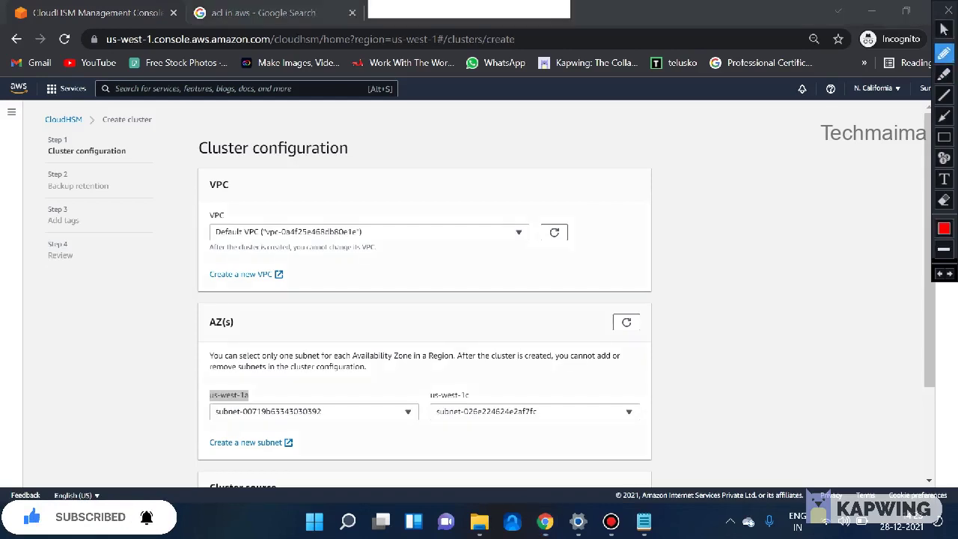
drag(679, 261, 853, 215)
mouse_move(674, 263)
mouse_down()
mouse_move(850, 229)
mouse_move(794, 223)
mouse_move(664, 256)
mouse_up()
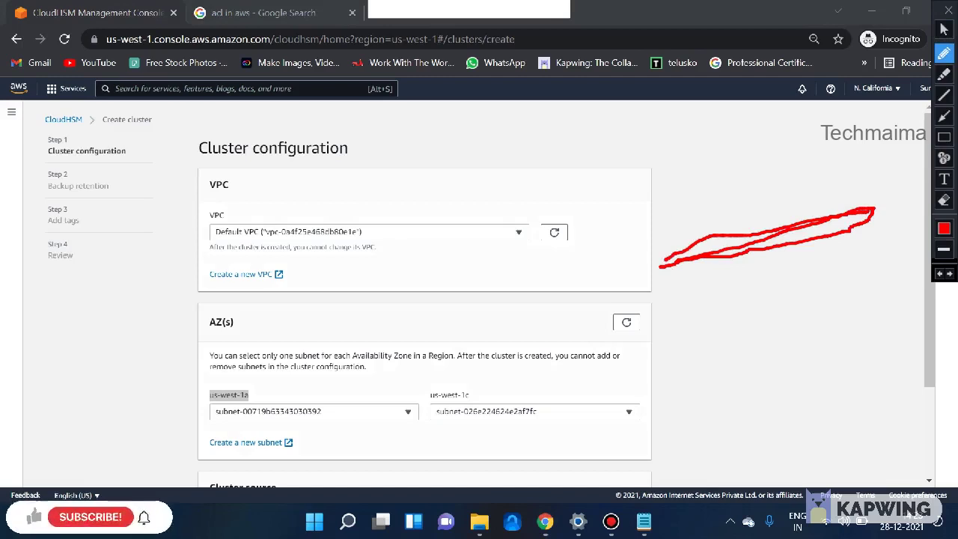
drag(720, 141, 739, 215)
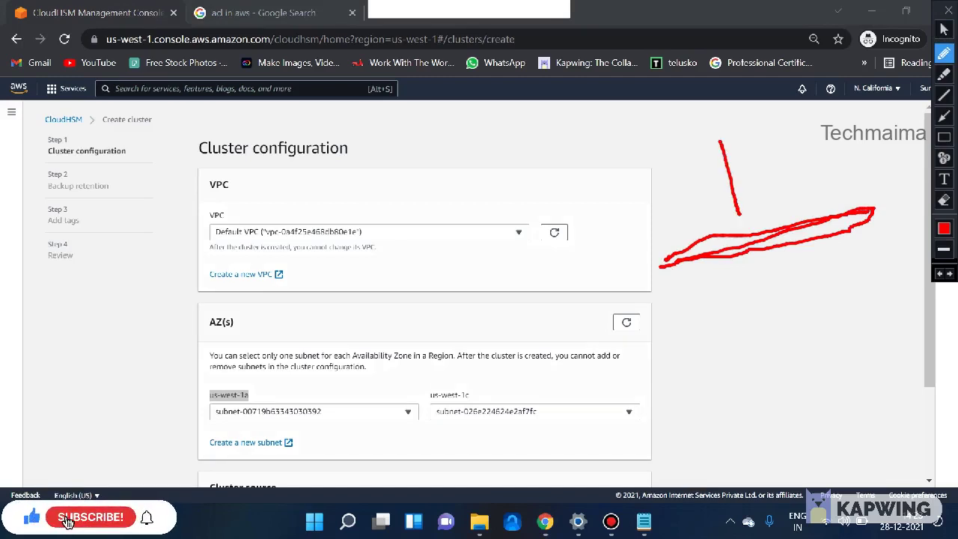
mouse_move(639, 181)
mouse_down()
mouse_move(655, 221)
mouse_move(655, 195)
mouse_move(675, 210)
mouse_up()
drag(751, 153, 768, 179)
drag(758, 136, 769, 152)
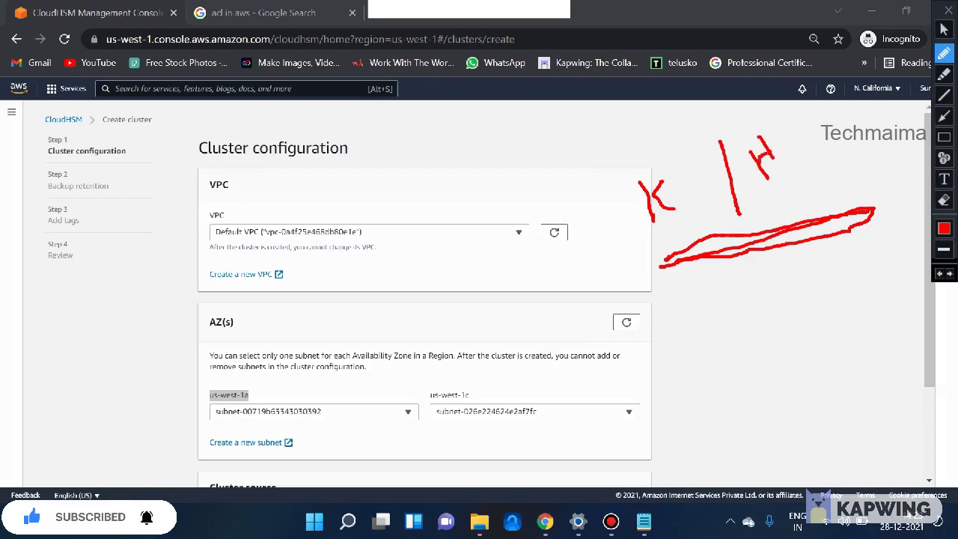
Step: Draw two circles below the slanted bar, an arrow from the K onto the bar, and short strokes beside the larger circle
mouse_move(681, 325)
mouse_down()
mouse_move(722, 330)
mouse_move(665, 306)
mouse_up()
mouse_move(815, 273)
mouse_down()
mouse_move(839, 304)
mouse_move(818, 275)
mouse_up()
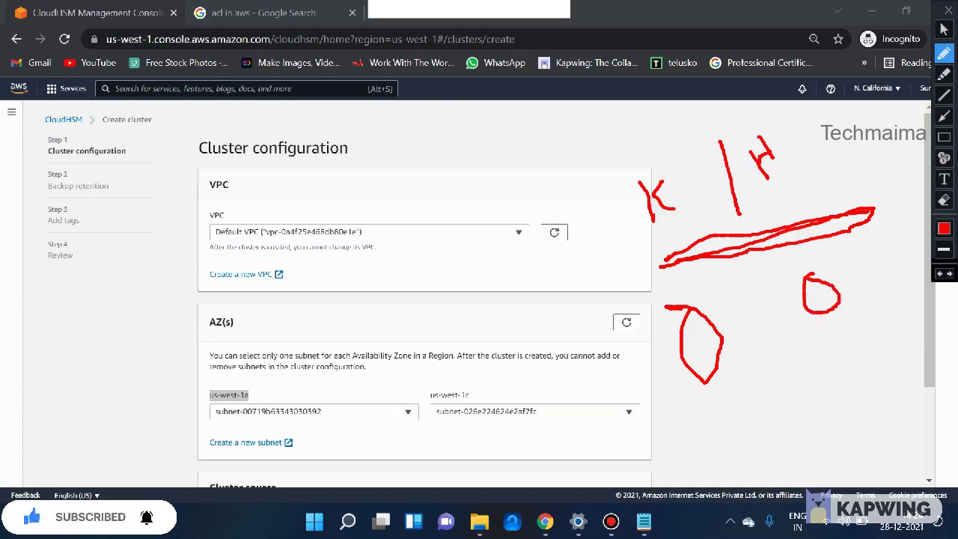
drag(668, 226, 678, 254)
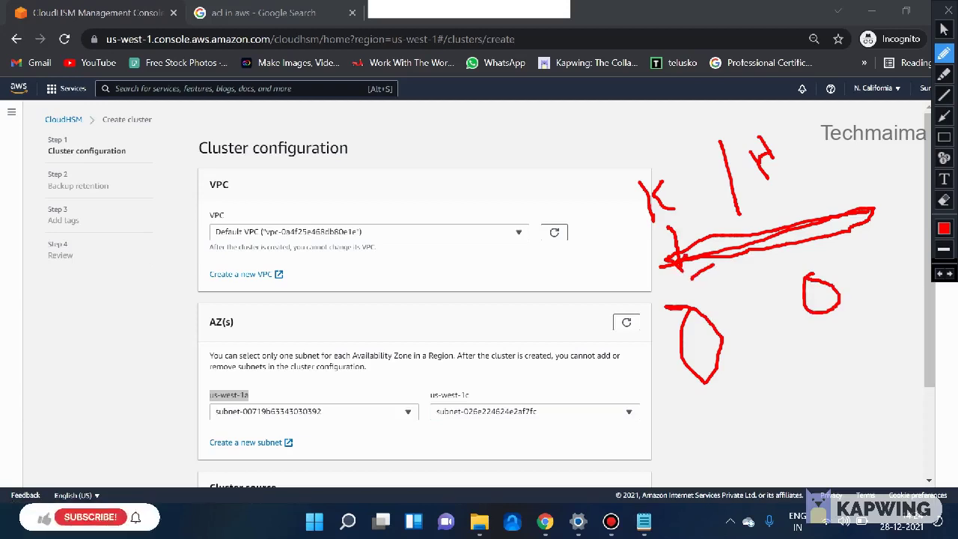
mouse_move(689, 293)
mouse_down()
mouse_move(719, 282)
mouse_move(724, 301)
mouse_move(750, 307)
mouse_up()
drag(724, 339, 758, 328)
drag(725, 361, 795, 347)
Step: Draw a curved arrow up to the K and enclose the larger circle and its strokes in a wide ring
mouse_move(627, 321)
mouse_down()
mouse_move(599, 252)
mouse_move(642, 232)
mouse_up()
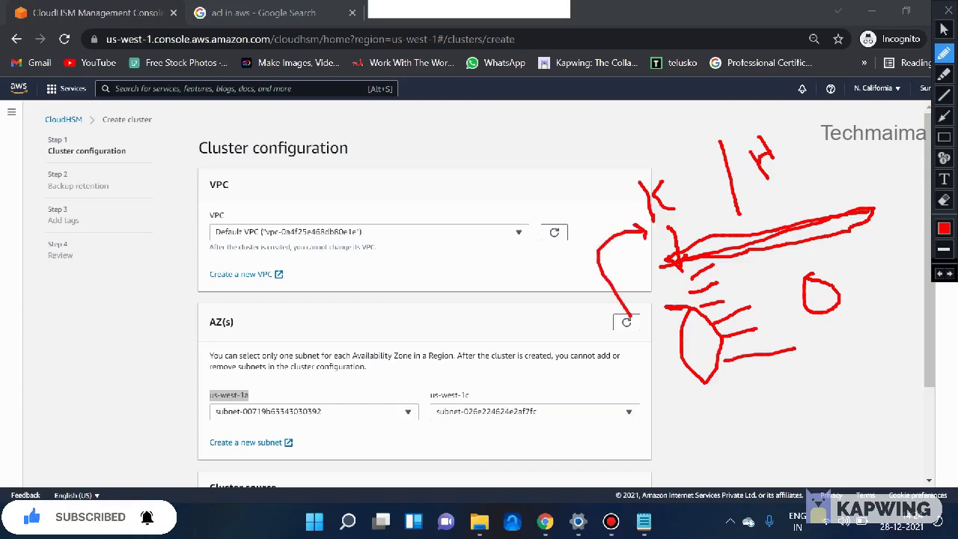
mouse_move(692, 263)
mouse_down()
mouse_move(653, 346)
mouse_move(758, 318)
mouse_move(697, 262)
mouse_up()
drag(689, 268, 716, 352)
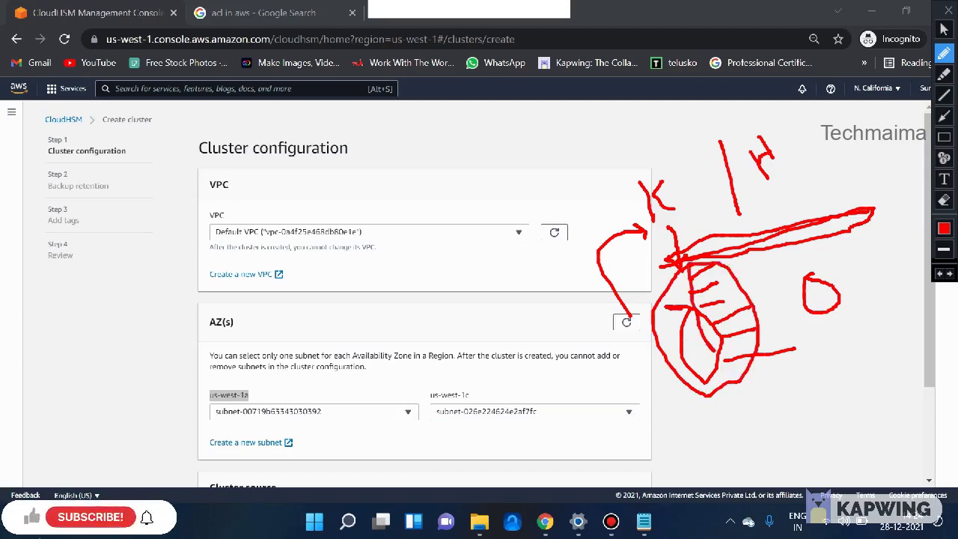
Step: Draw arrows pointing at the wide ring and one onto the bar below the H, and extend the K/H dividing line down across the bar
drag(610, 412, 660, 365)
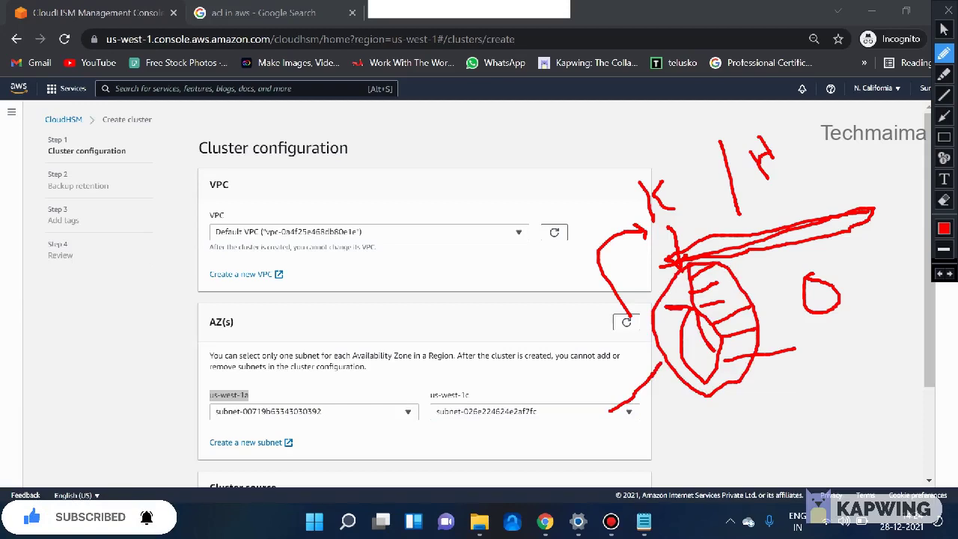
drag(660, 433, 673, 401)
mouse_move(703, 443)
mouse_down()
mouse_move(700, 400)
mouse_move(756, 448)
mouse_up()
mouse_move(773, 383)
mouse_down()
mouse_move(816, 418)
mouse_move(773, 374)
mouse_move(768, 392)
mouse_move(776, 366)
mouse_up()
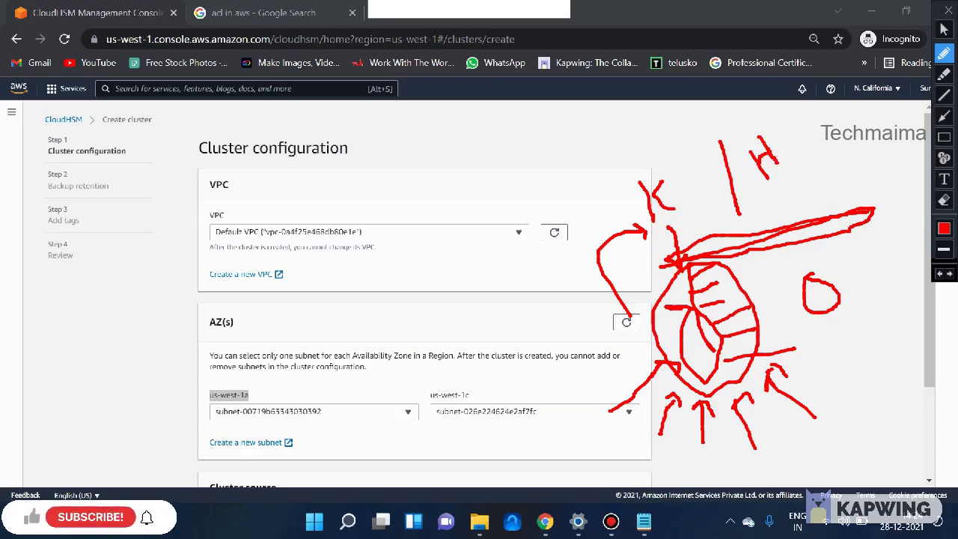
mouse_move(786, 195)
mouse_down()
mouse_move(808, 238)
mouse_move(796, 235)
mouse_move(813, 234)
mouse_up()
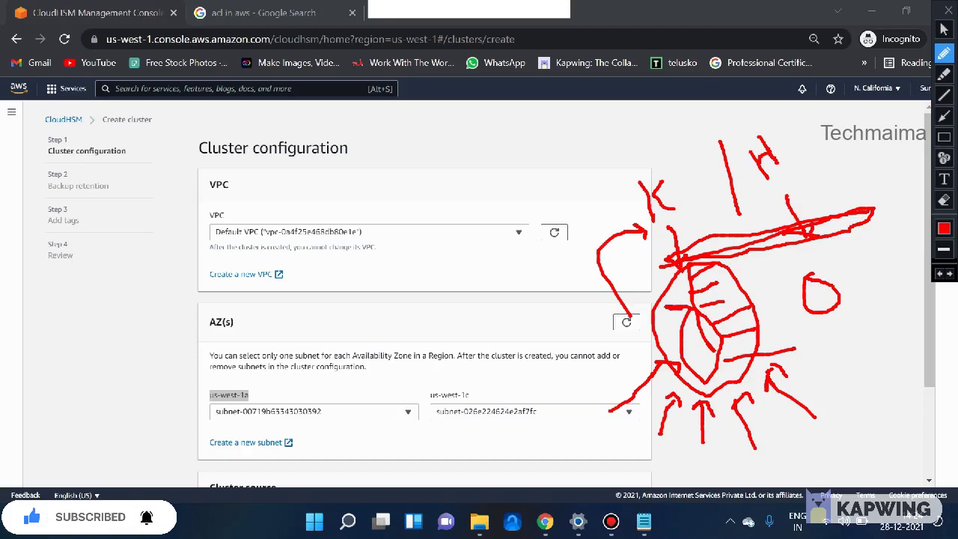
drag(739, 212, 806, 355)
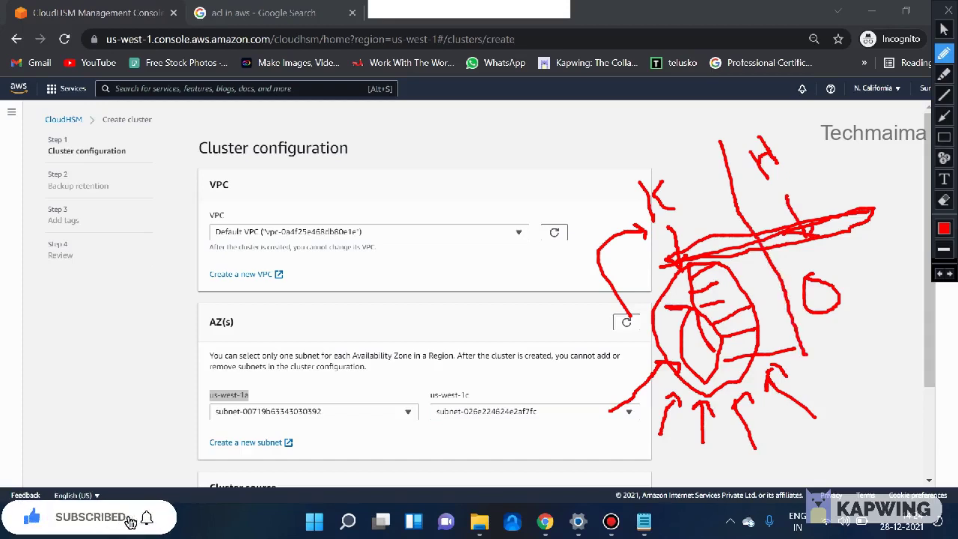